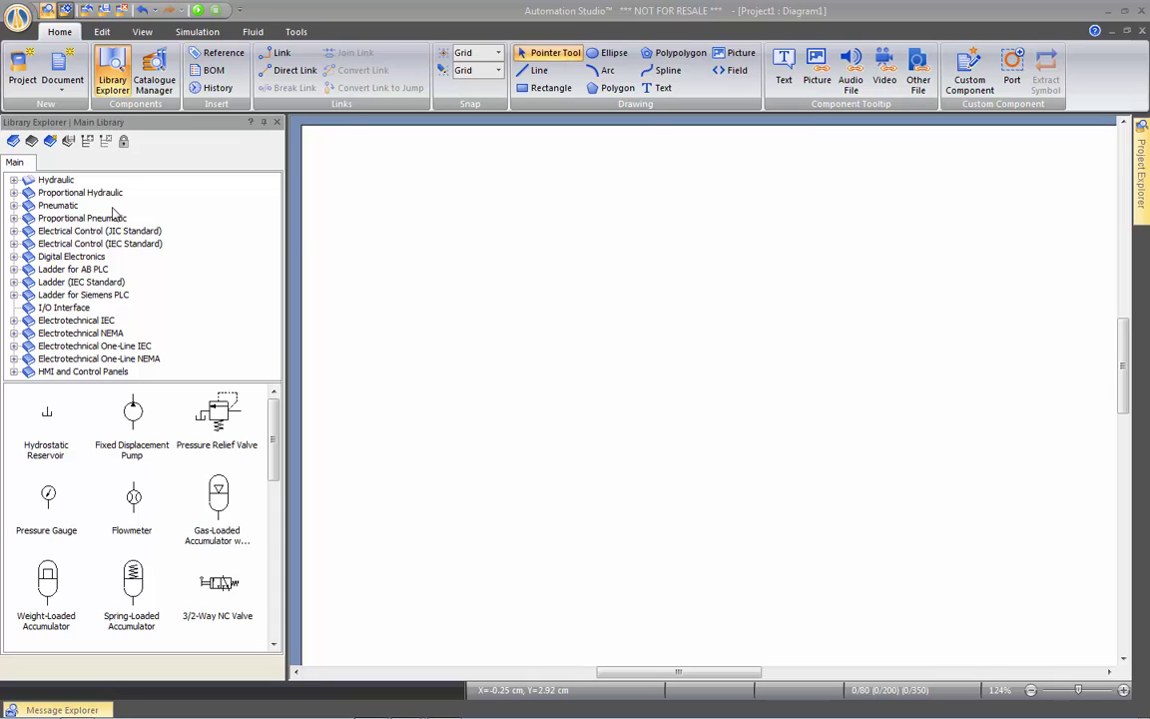
Step: Place a double-acting cylinder, 5/2-way valve, pressure source and exhaust from the Pneumatic library
left_click(56, 205)
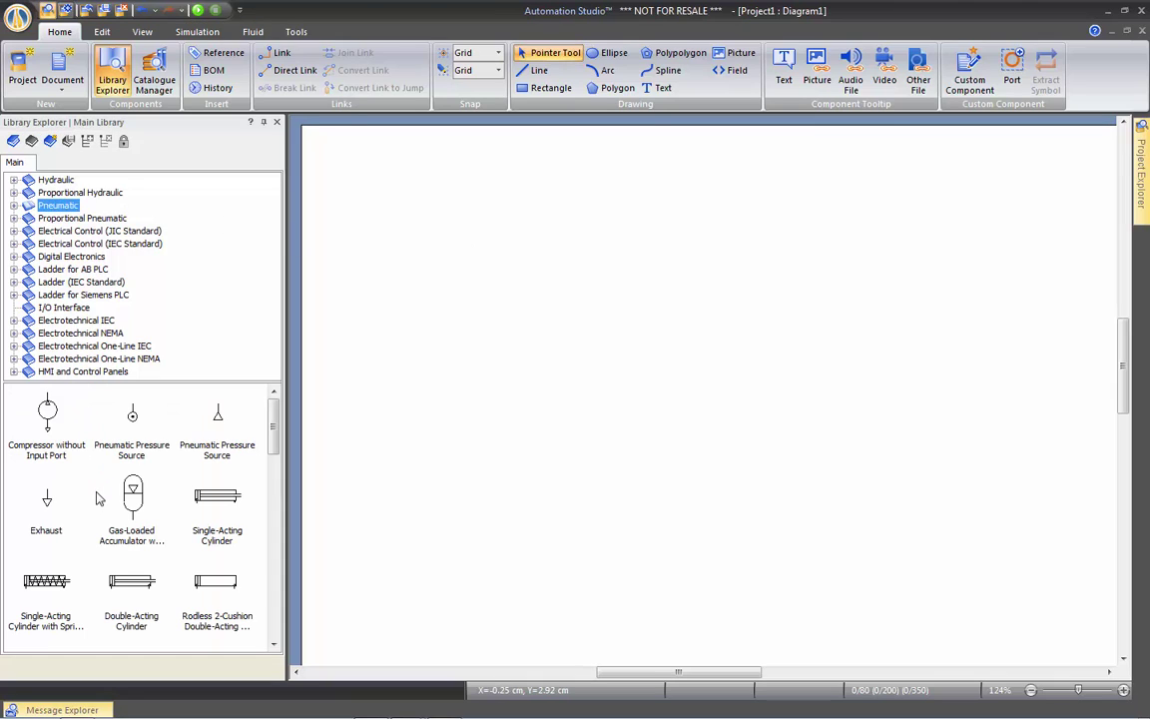
left_click_drag(112, 585, 486, 196)
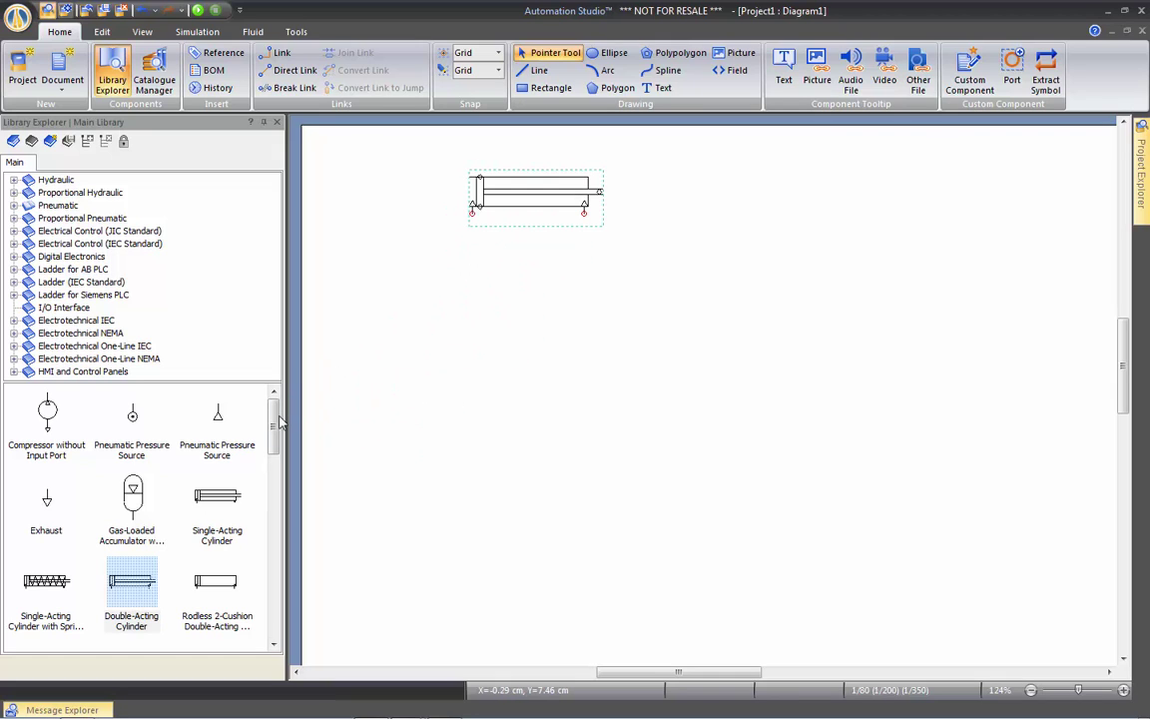
left_click_drag(276, 431, 275, 552)
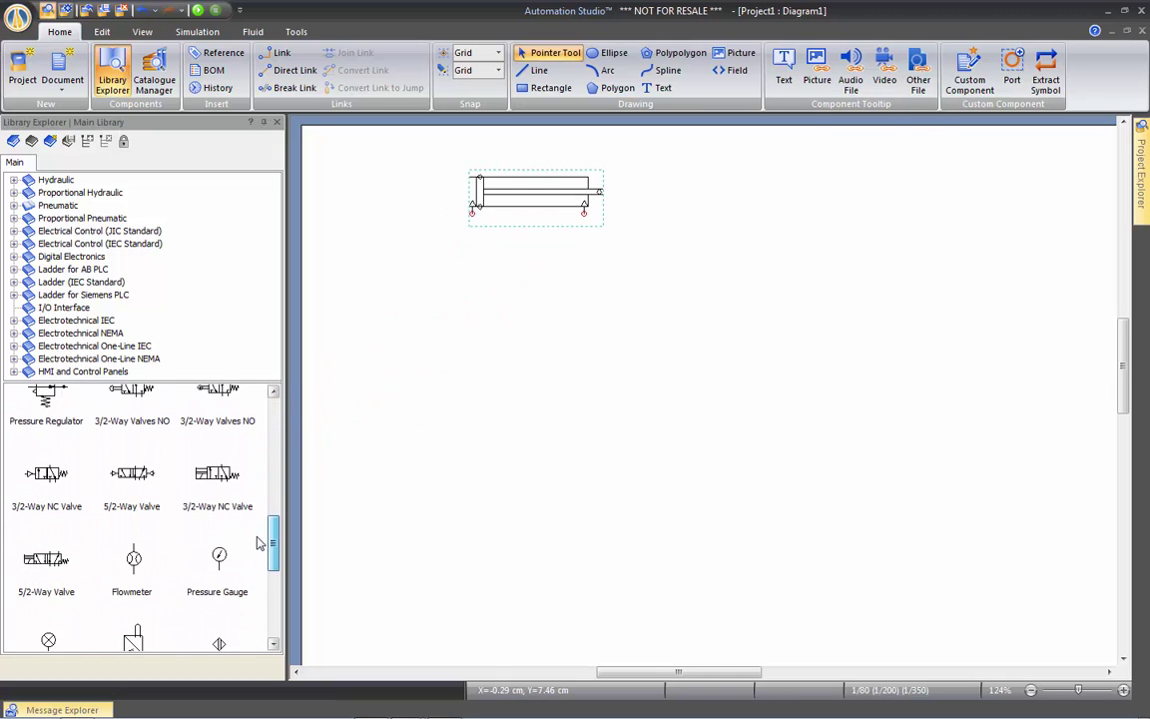
left_click_drag(215, 473, 493, 288)
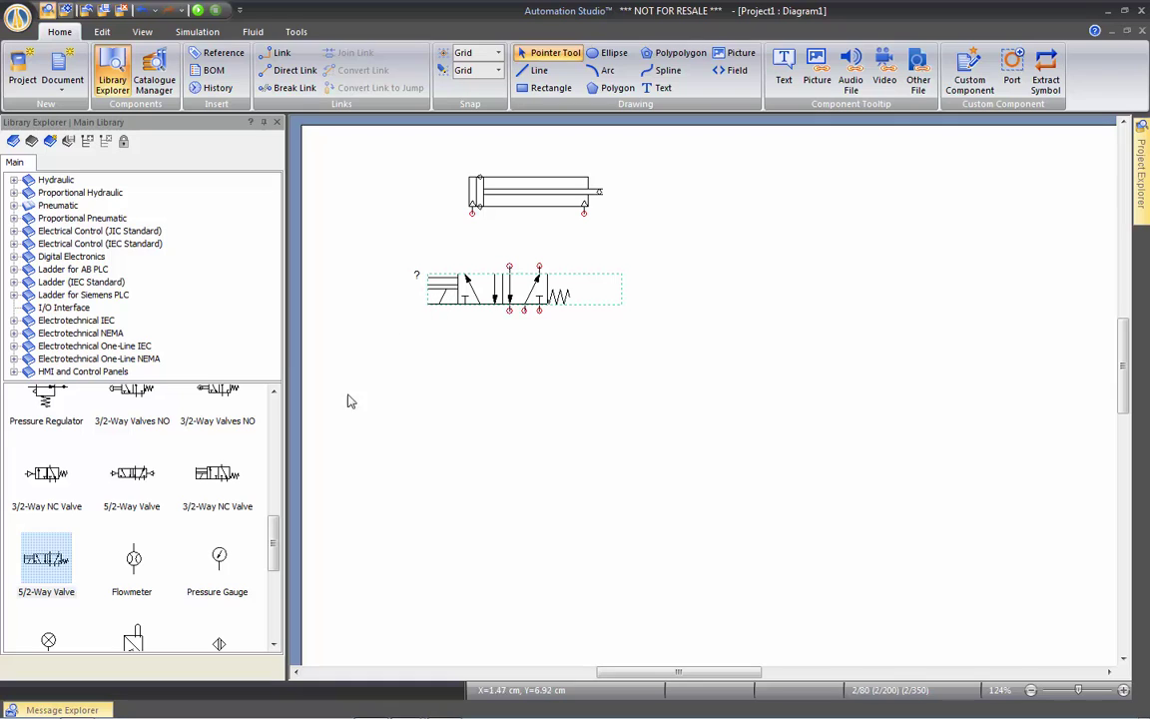
scroll(200, 449, "up", 5)
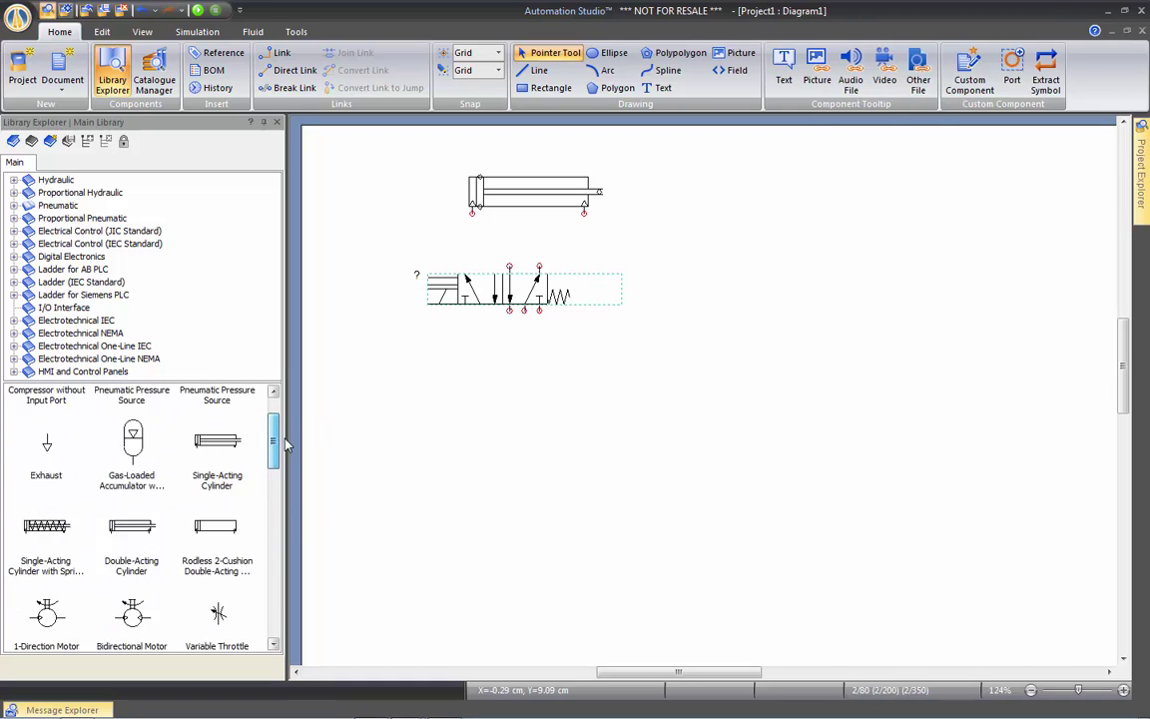
left_click_drag(130, 414, 525, 337)
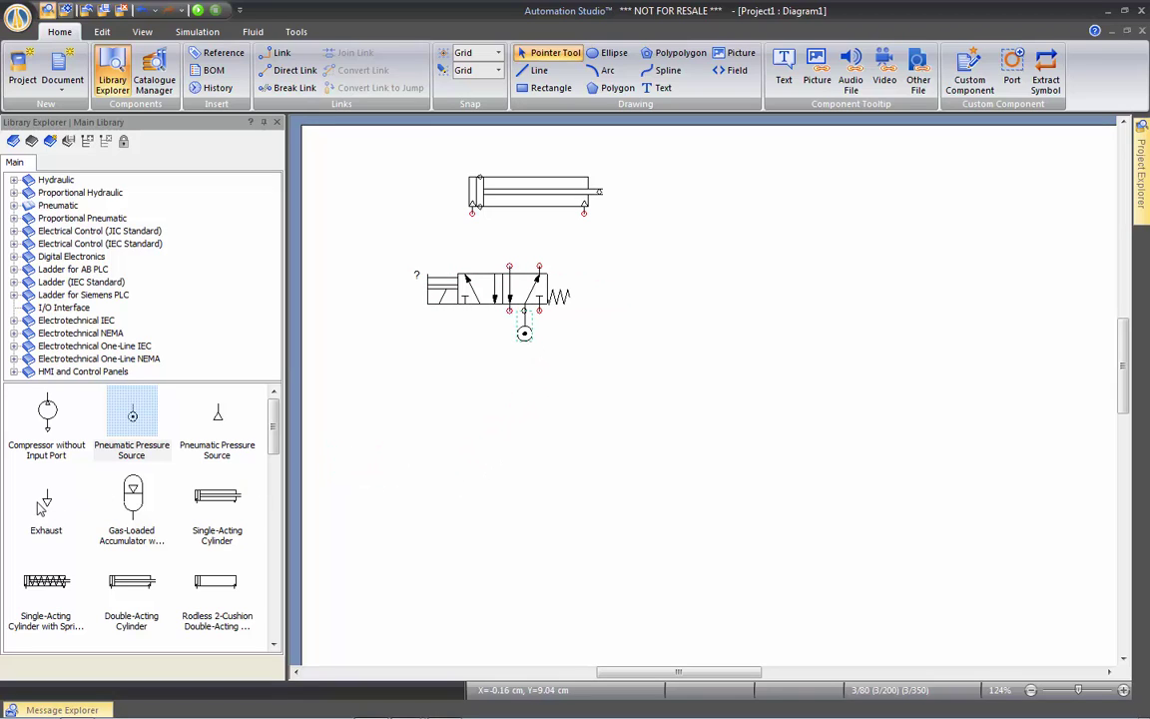
left_click_drag(46, 504, 516, 346)
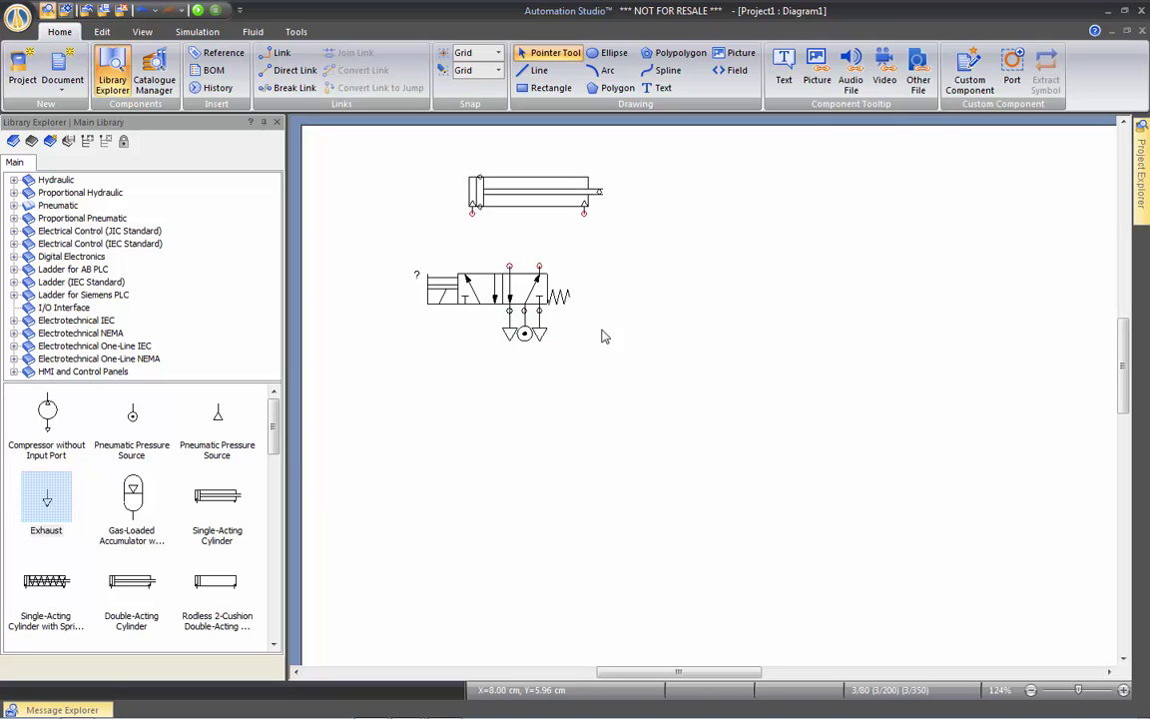
Step: Link the valve's ports to the cylinder's left and right ports and straighten the links
left_click(510, 267)
left_click(472, 211)
left_click(540, 267)
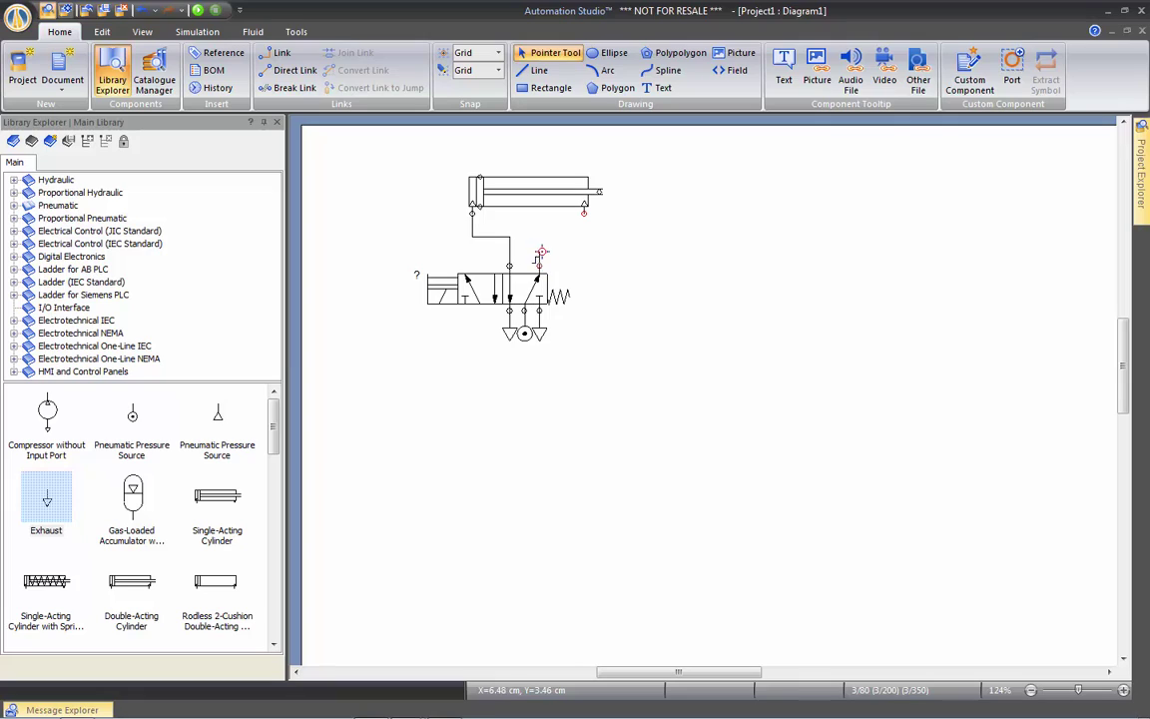
left_click(584, 212)
left_click_drag(523, 202, 515, 202)
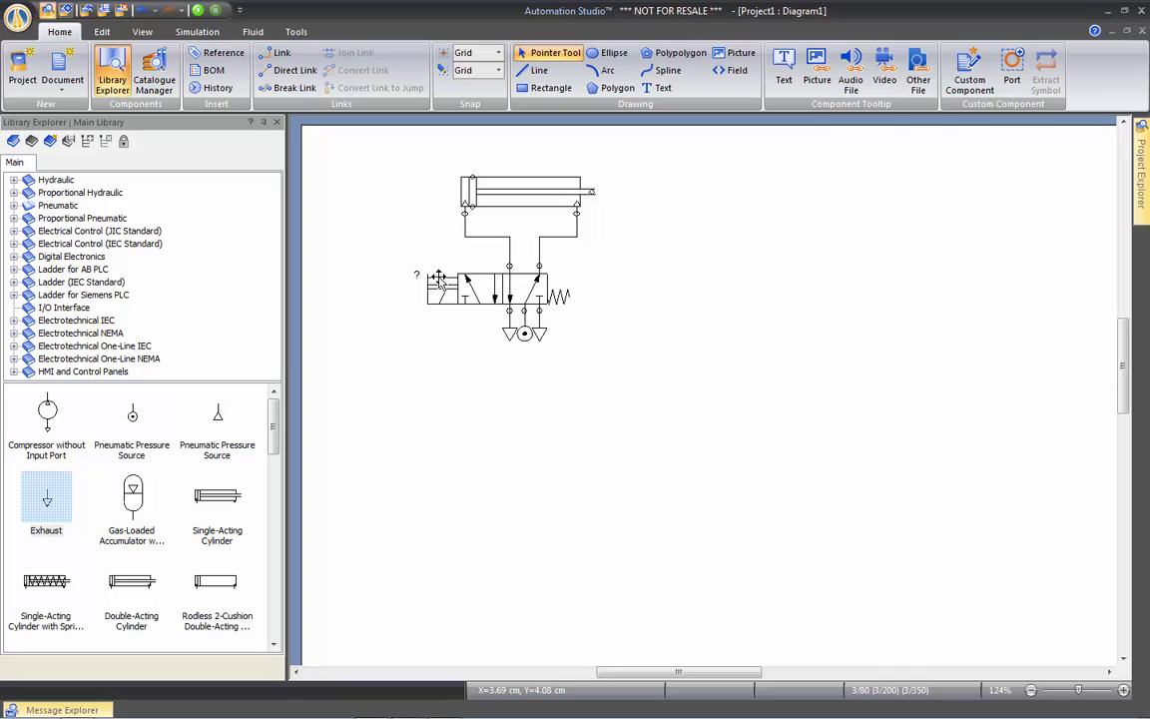
Step: Simulate the circuit, shift the valve to extend the cylinder, then stop the simulation
left_click(199, 11)
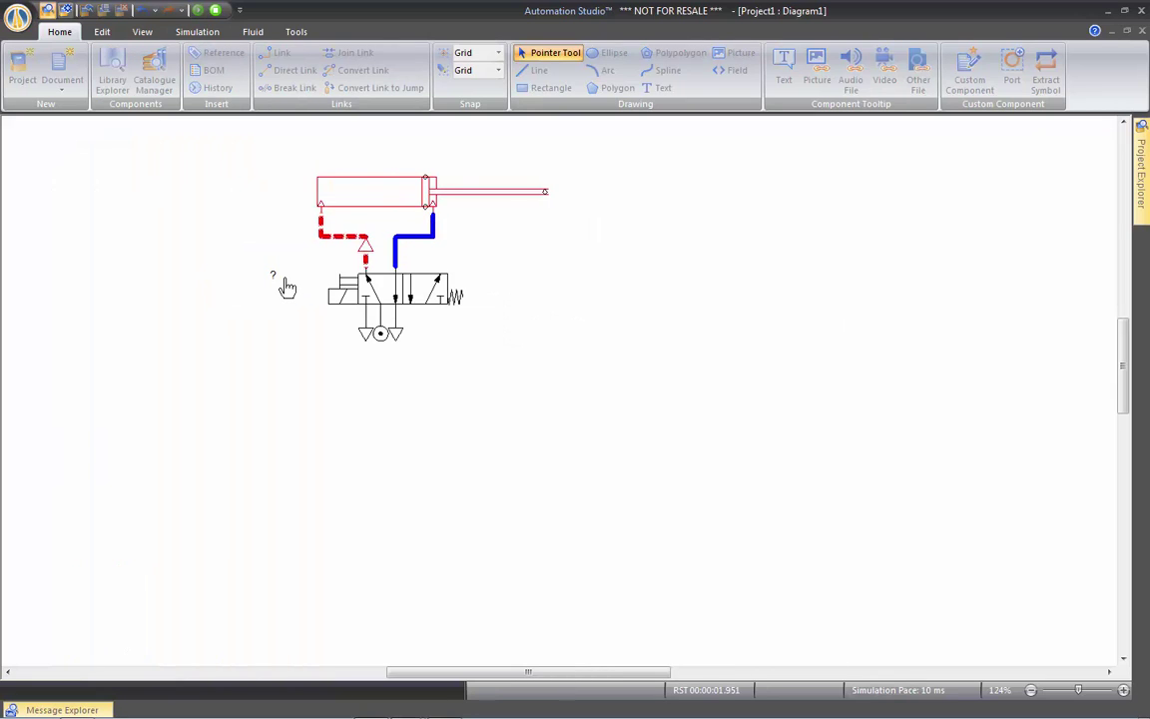
left_click(286, 287)
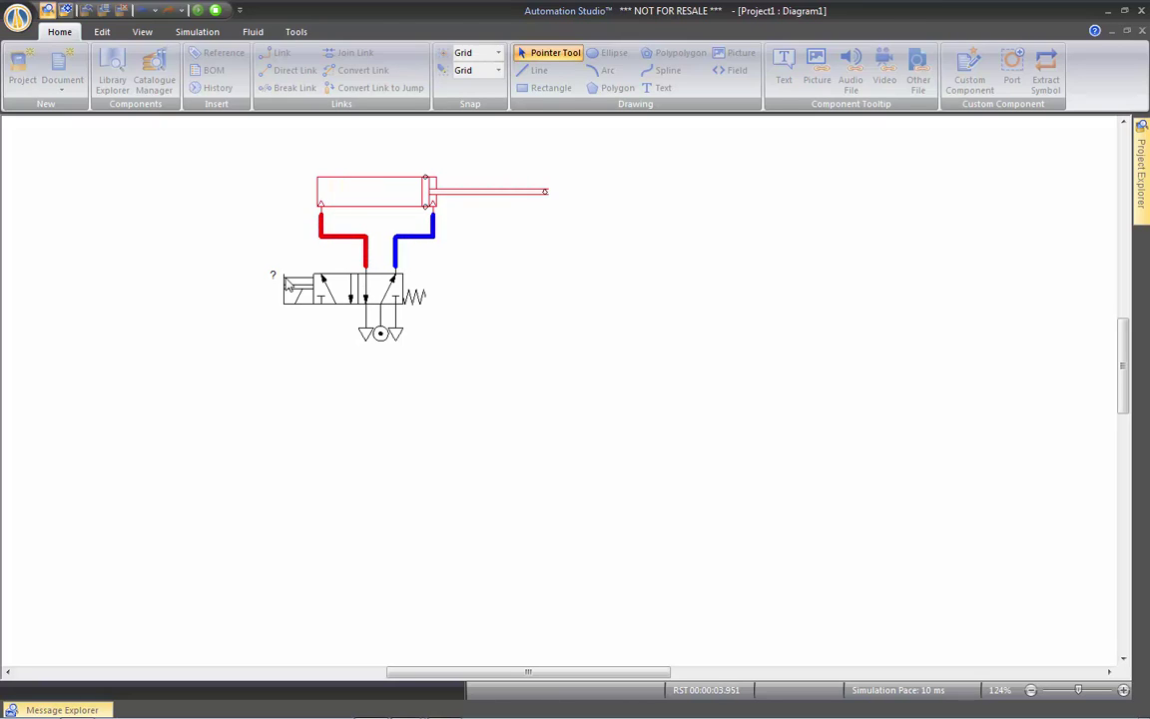
key("Escape")
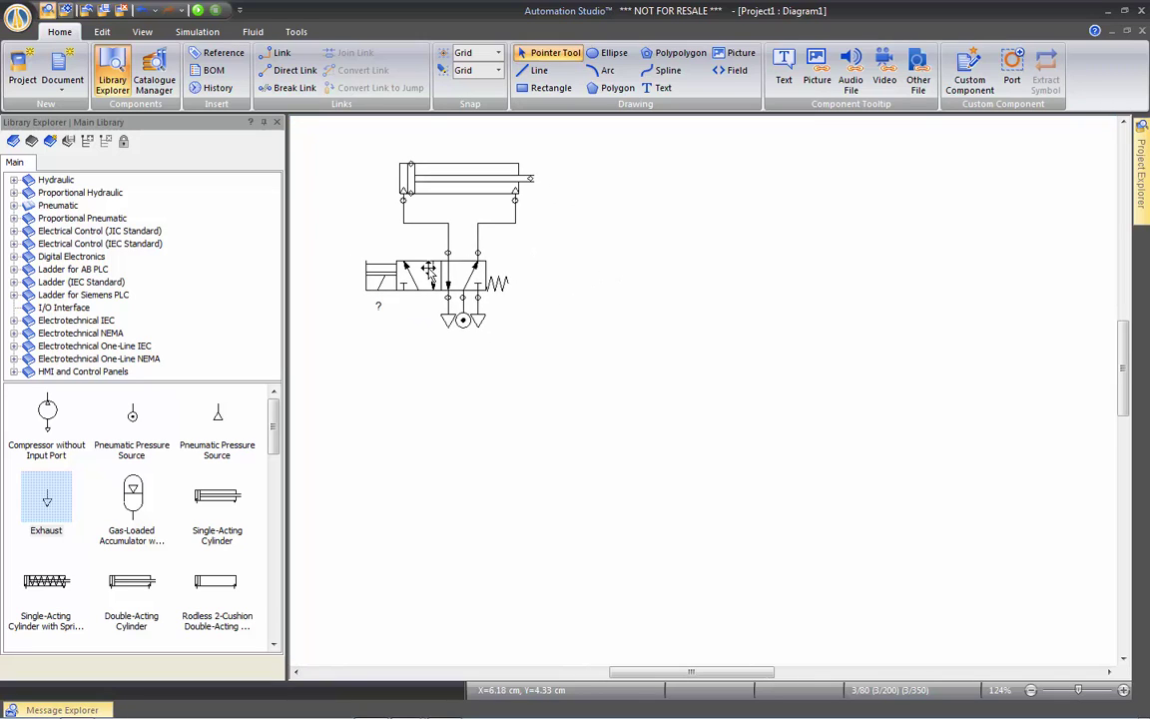
Step: Place a 24V power supply from the JIC Electrical Control library
left_click(89, 232)
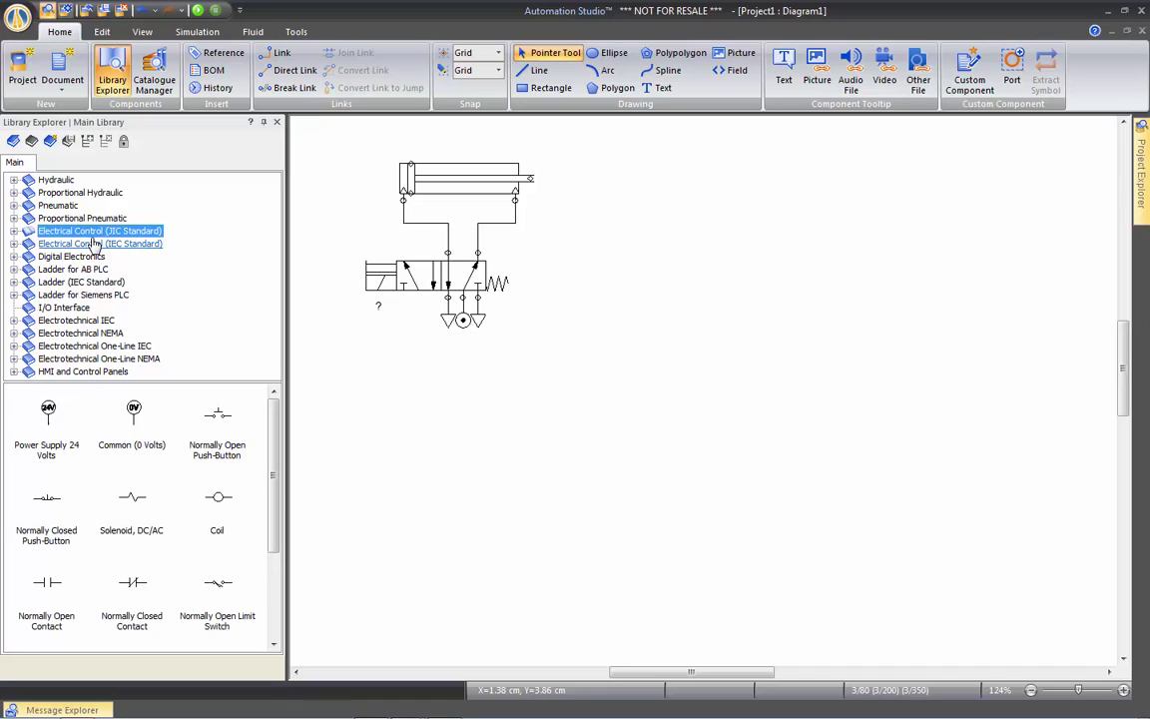
left_click(90, 243)
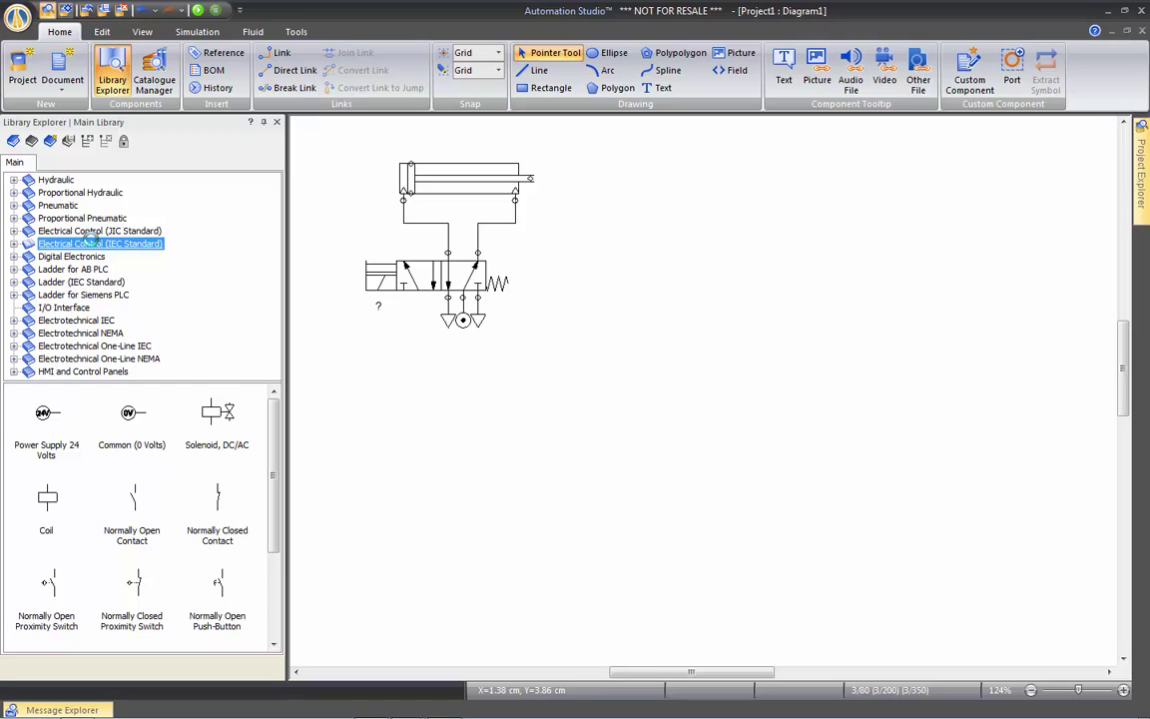
left_click(87, 232)
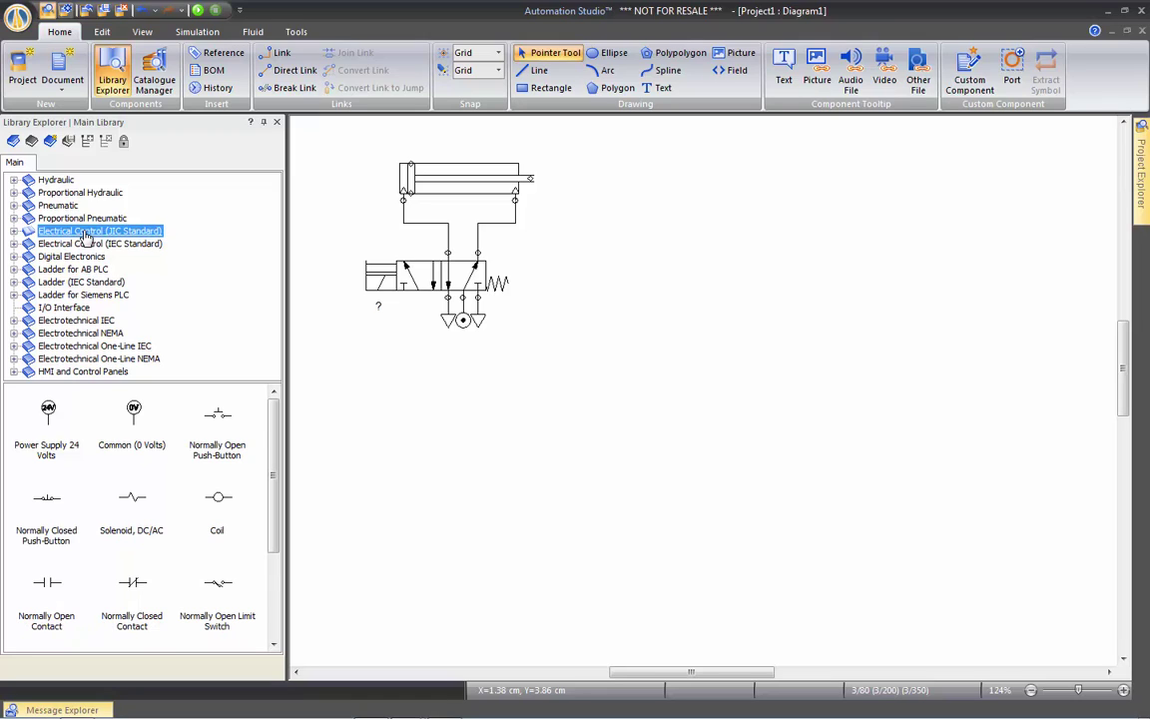
left_click(48, 419)
left_click_drag(48, 420, 621, 287)
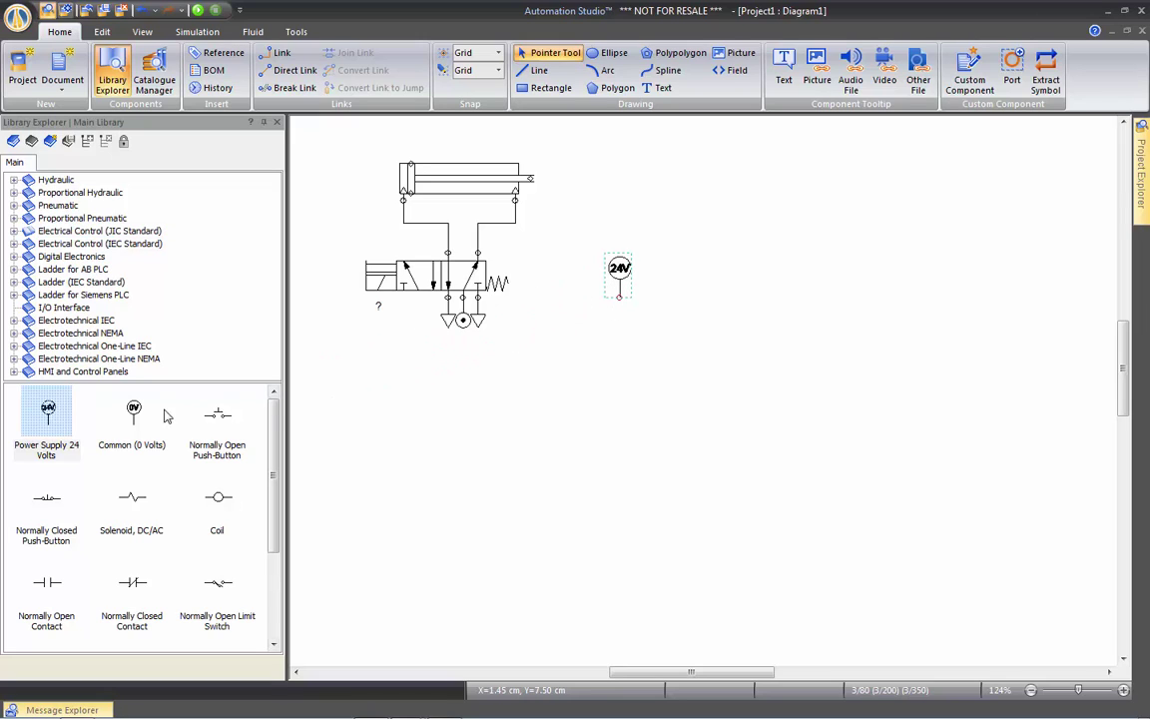
Step: Add a 0V common to its right and a normally open push-button after the 24V supply
left_click_drag(137, 418, 844, 289)
left_click(710, 365)
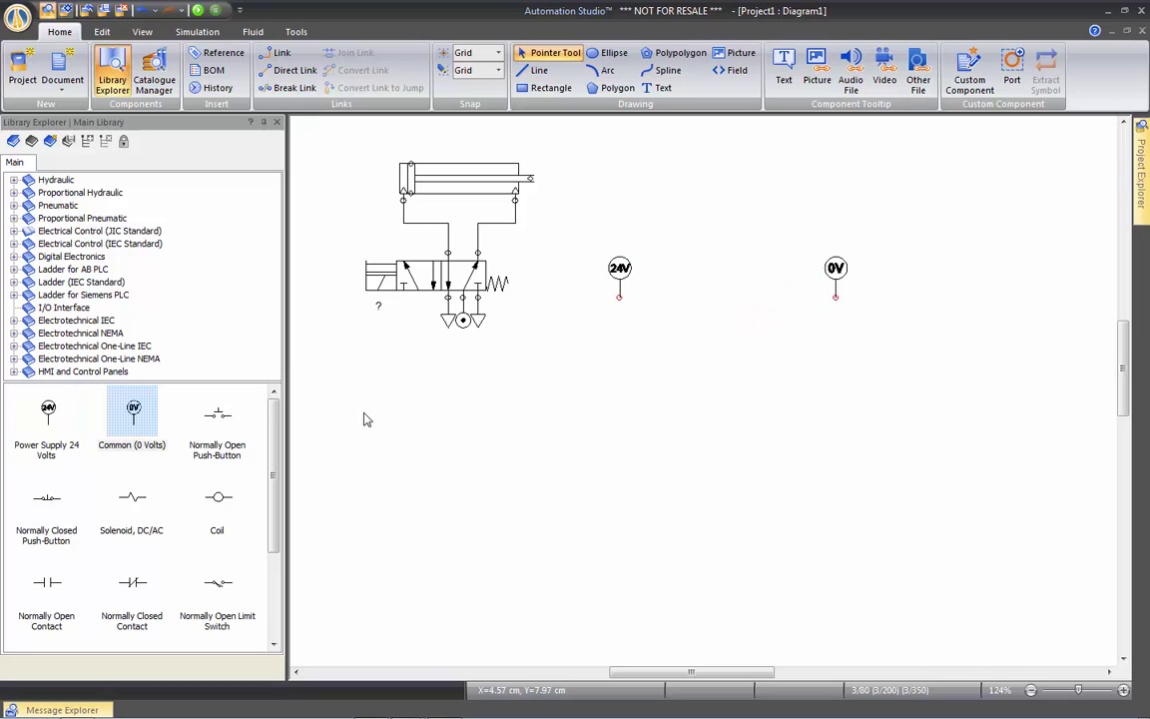
left_click_drag(219, 417, 664, 302)
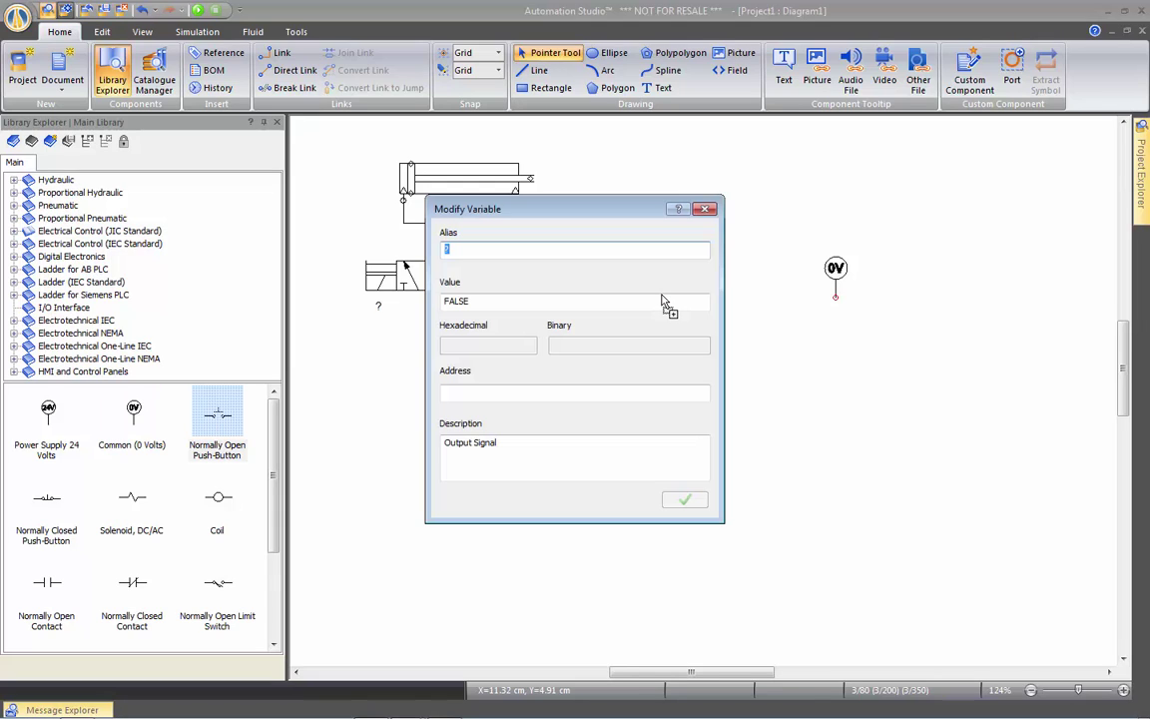
Step: Name the push-button PB1 and finish placing it
type("PB1")
key("Return")
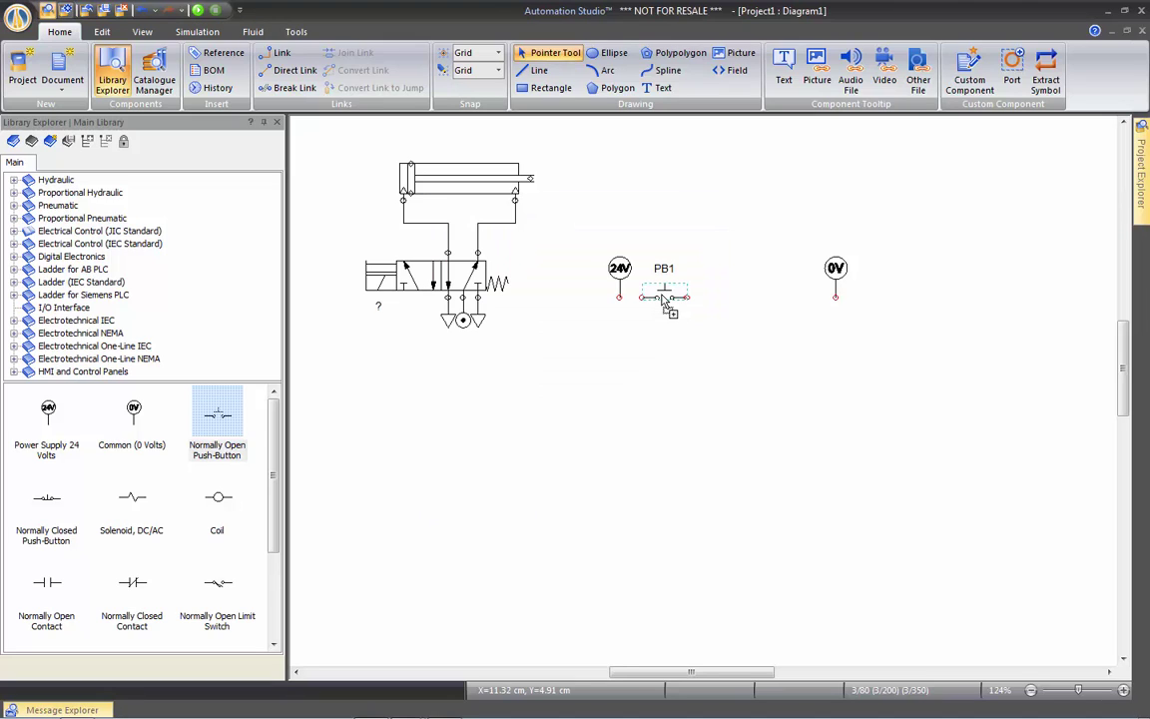
left_click(621, 352)
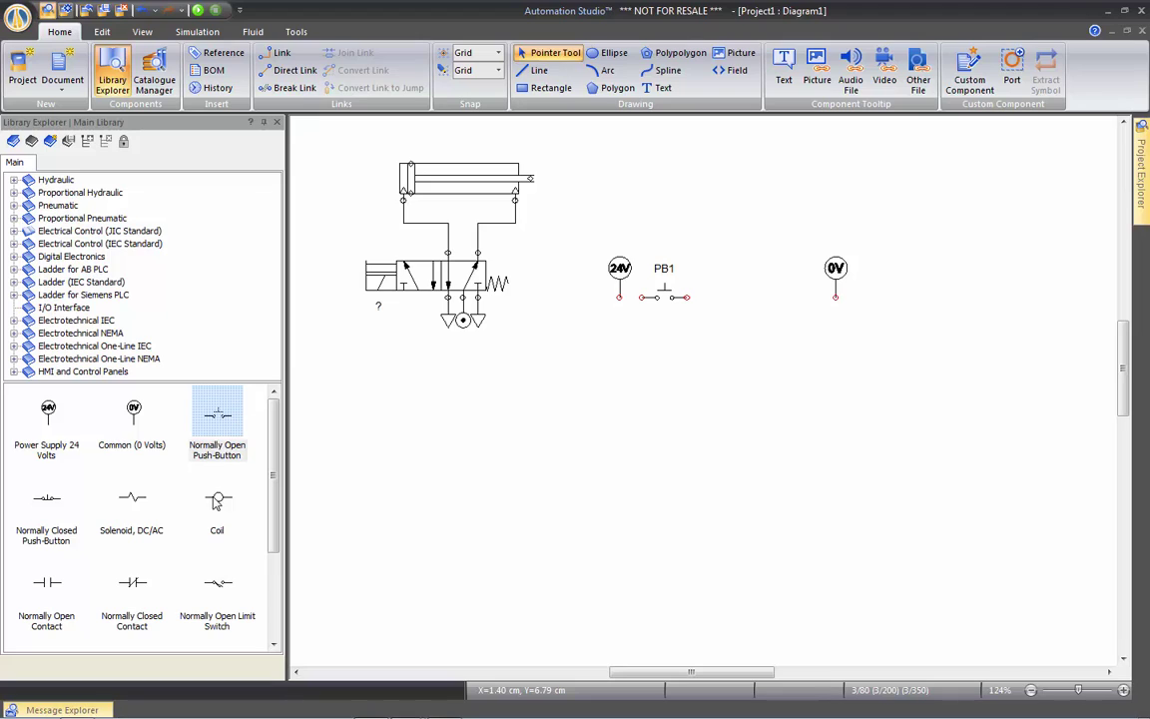
Step: Place a relay coil beside the 0V common and name it R1
left_click_drag(217, 414, 791, 307)
type("R1")
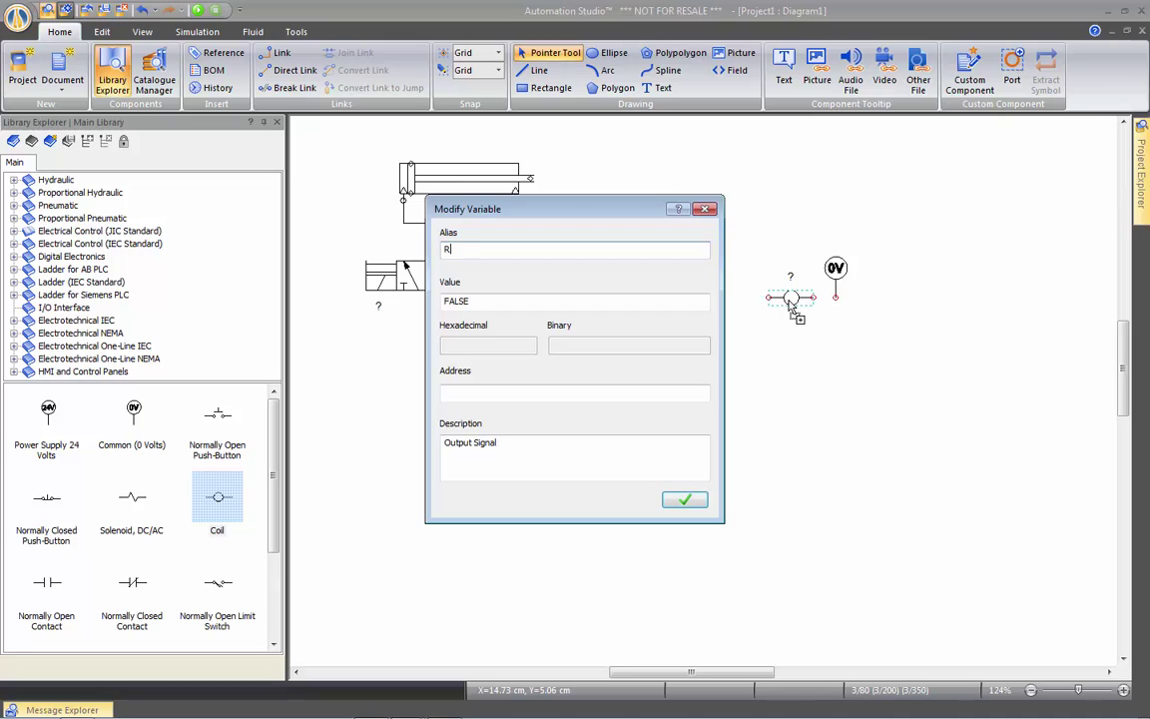
left_click(685, 499)
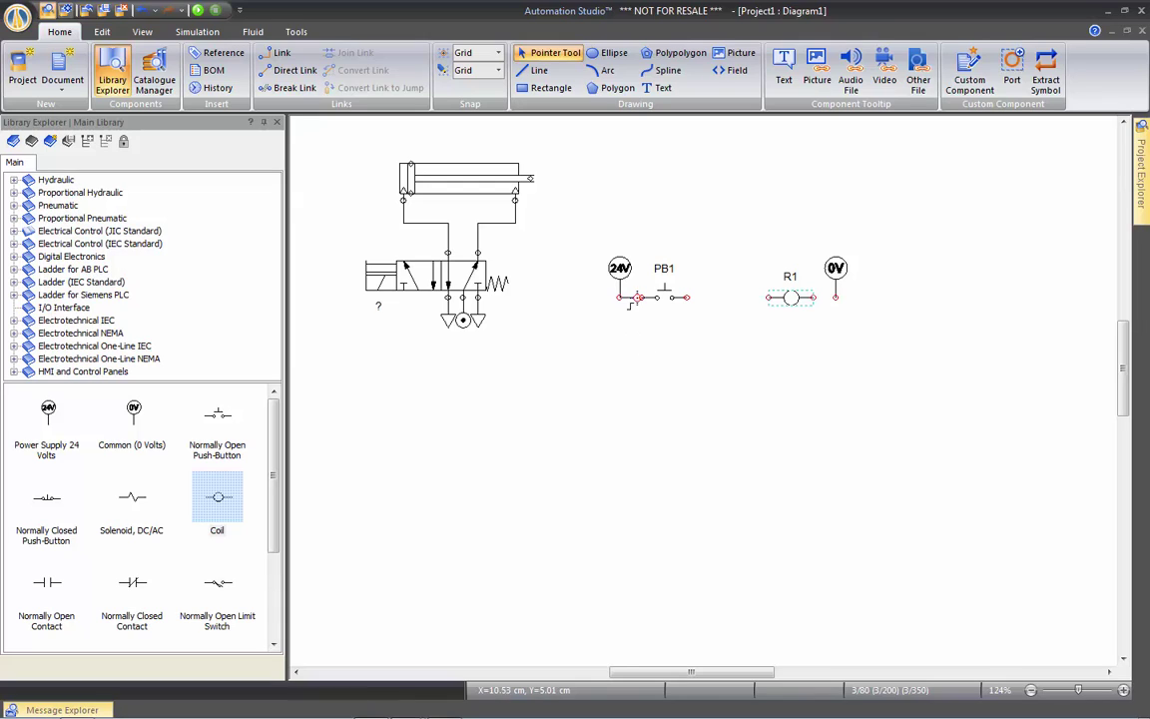
Step: Wire the 24V supply to PB1 and place a normally open contact below the rung
left_click_drag(619, 297, 834, 297)
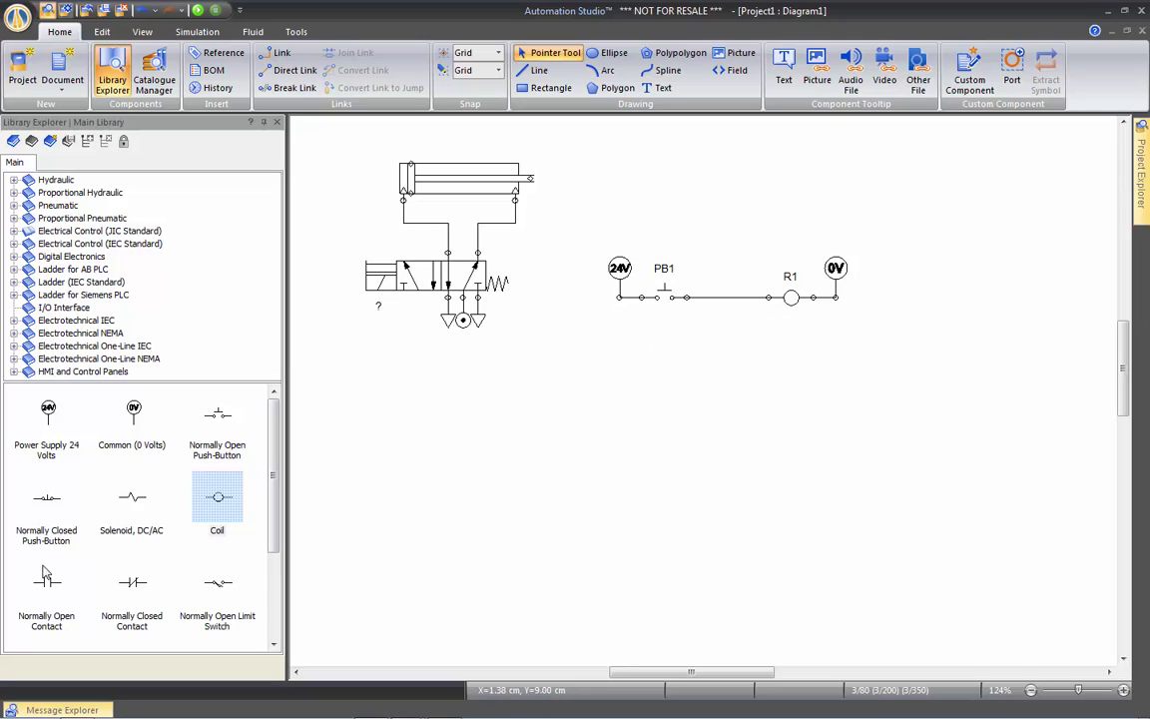
left_click_drag(216, 531, 663, 360)
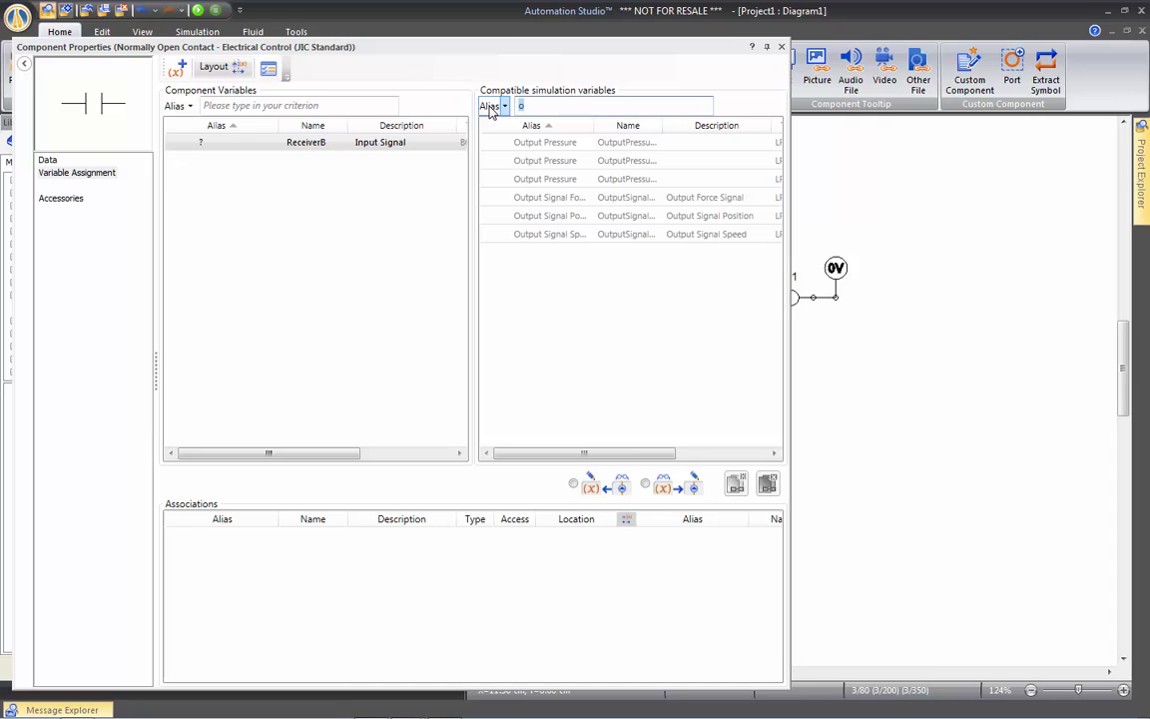
Step: Assign relay R1 to the contact's input using the 'r' variable filter, then close its properties
left_click_drag(527, 49, 511, 45)
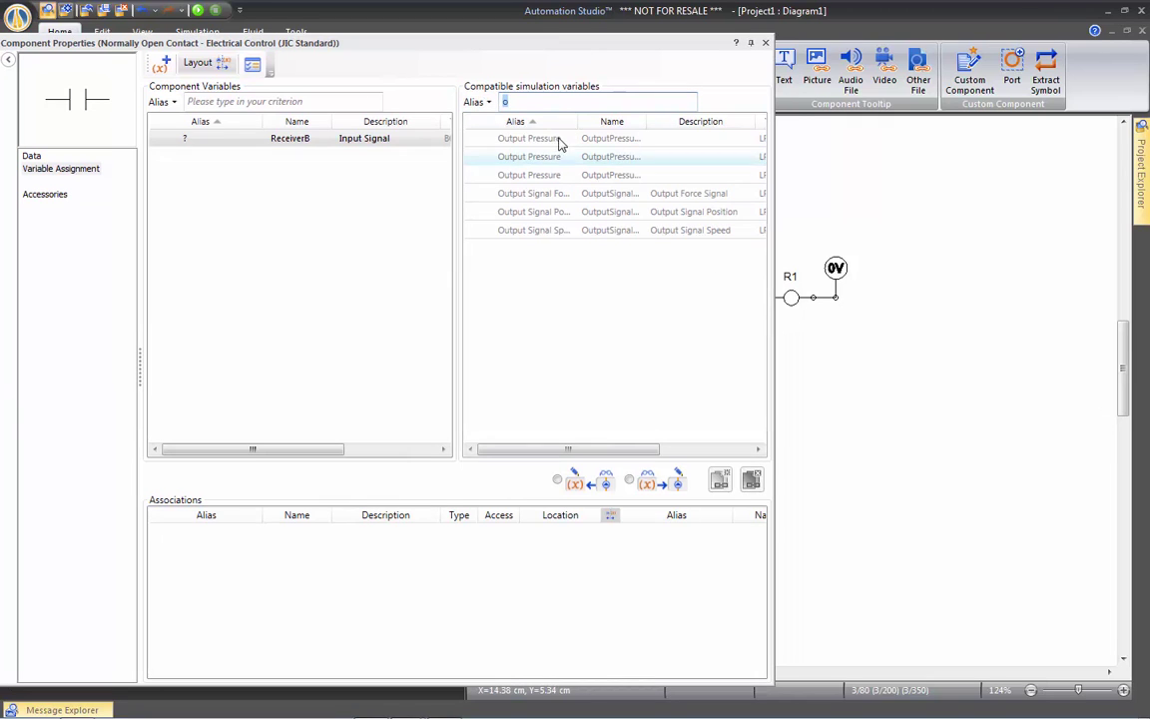
type("r")
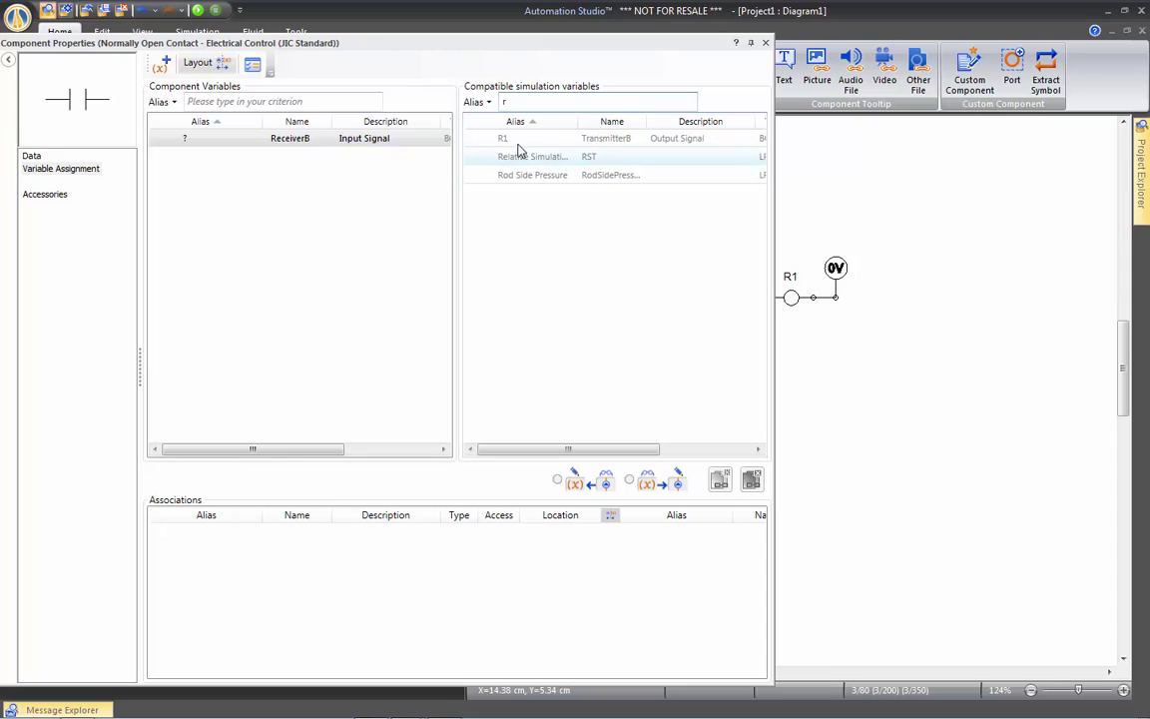
double_click(518, 144)
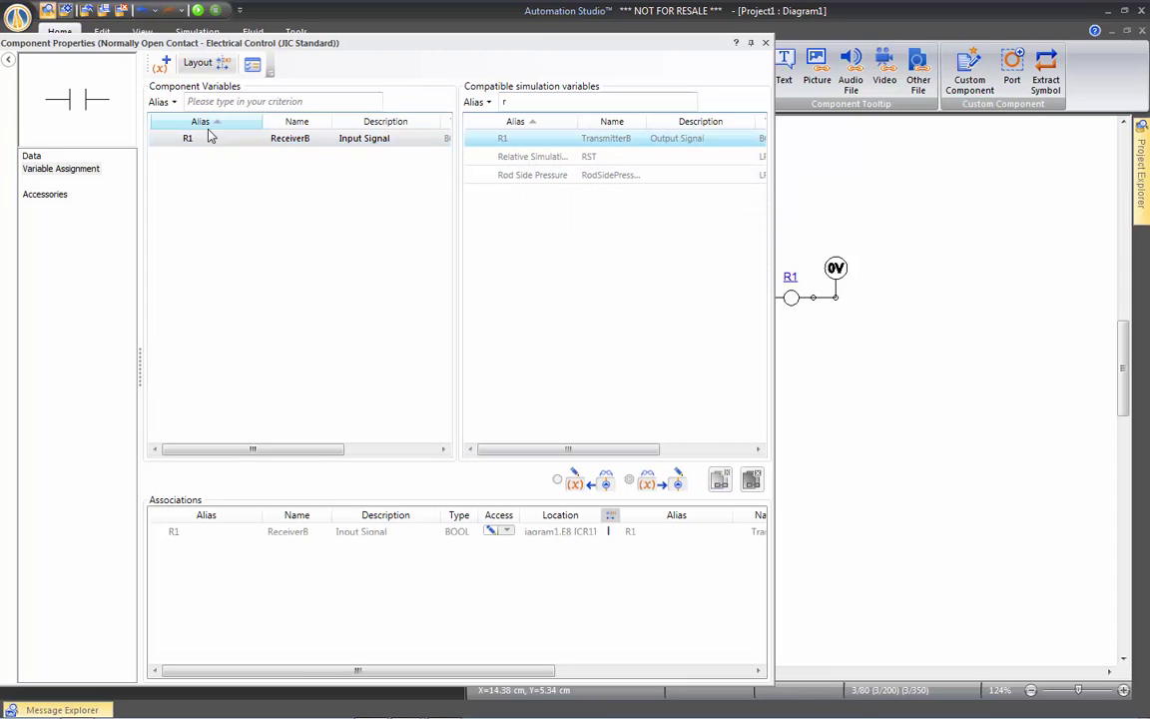
mouse_move(197, 144)
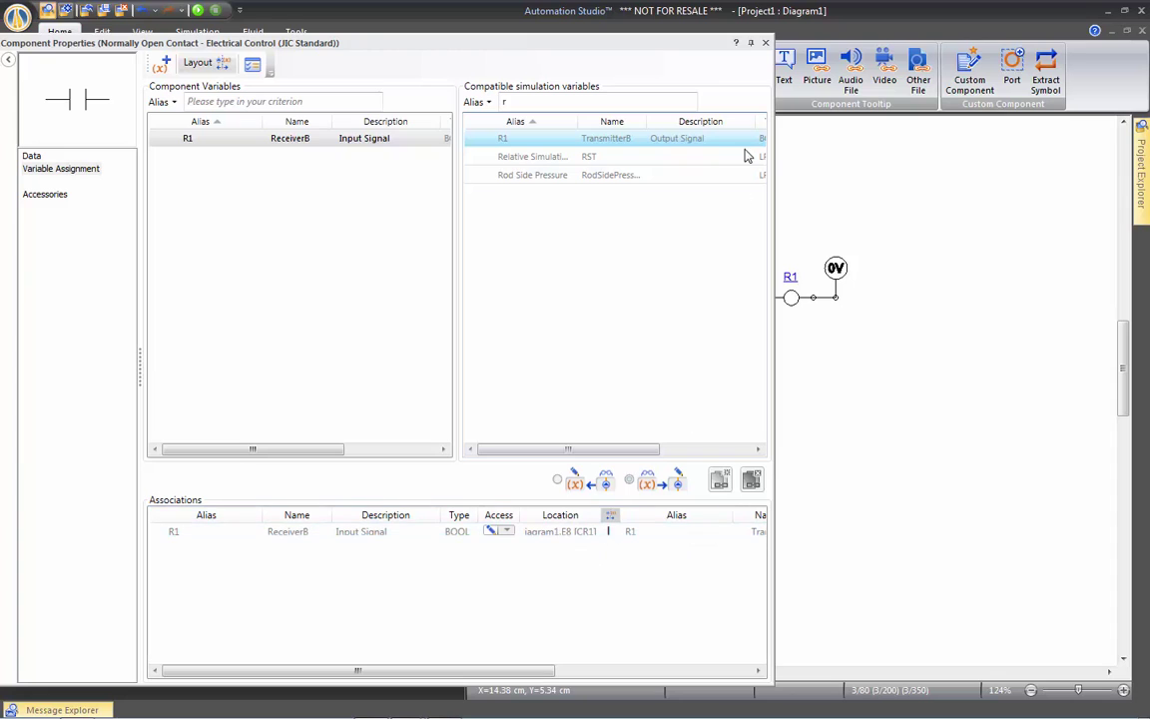
left_click(765, 43)
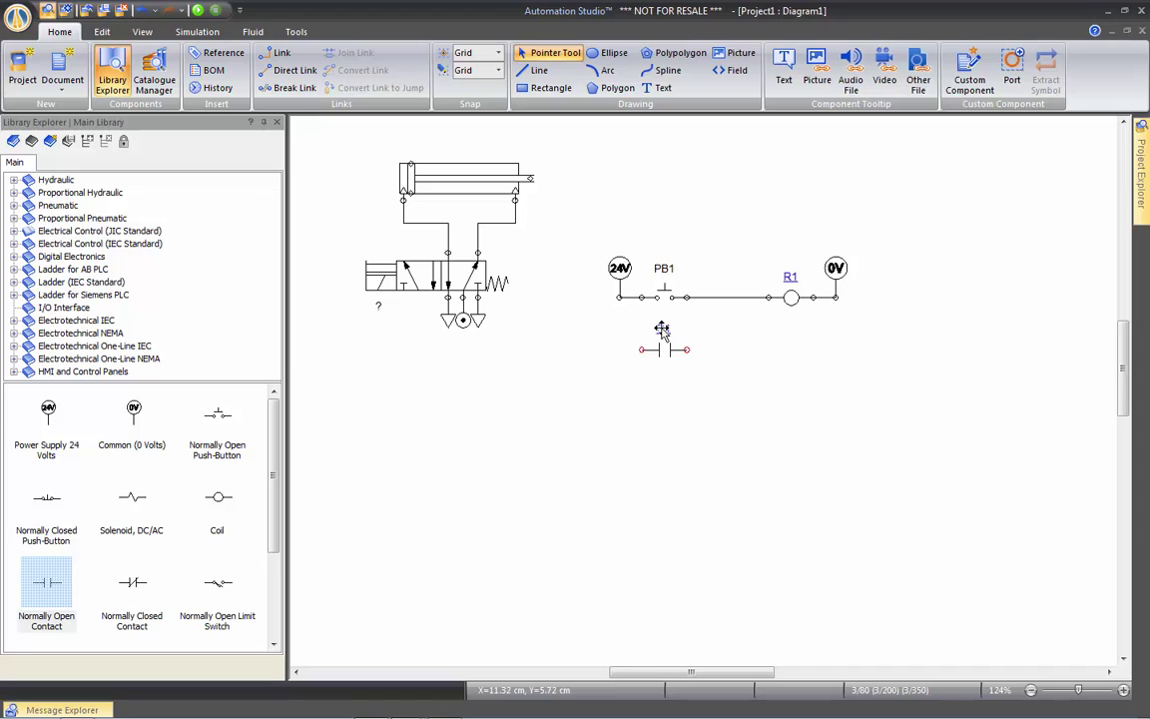
Step: Place a DC/AC solenoid beside the R1 contact and name it A+
scroll(662, 332, "up", 1)
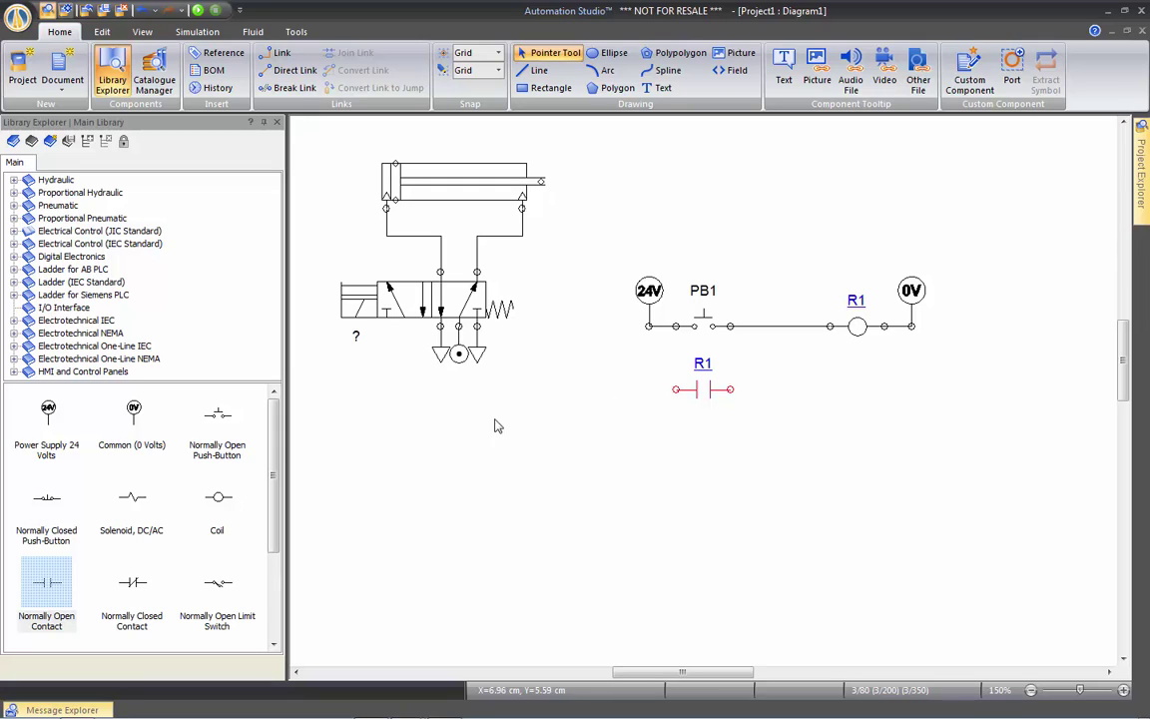
left_click(622, 429)
left_click_drag(46, 587, 860, 392)
type("A+")
key("Return")
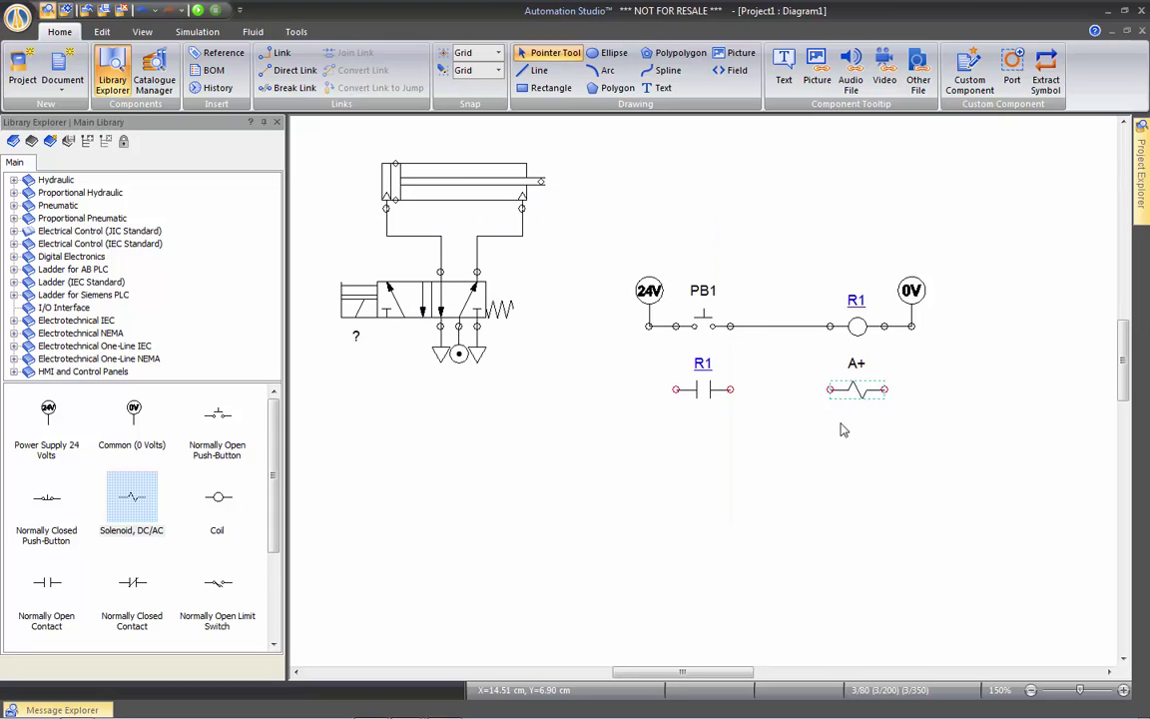
Step: Deselect solenoid A+ and wire the 24V terminal to the R1 contact
left_click(839, 431)
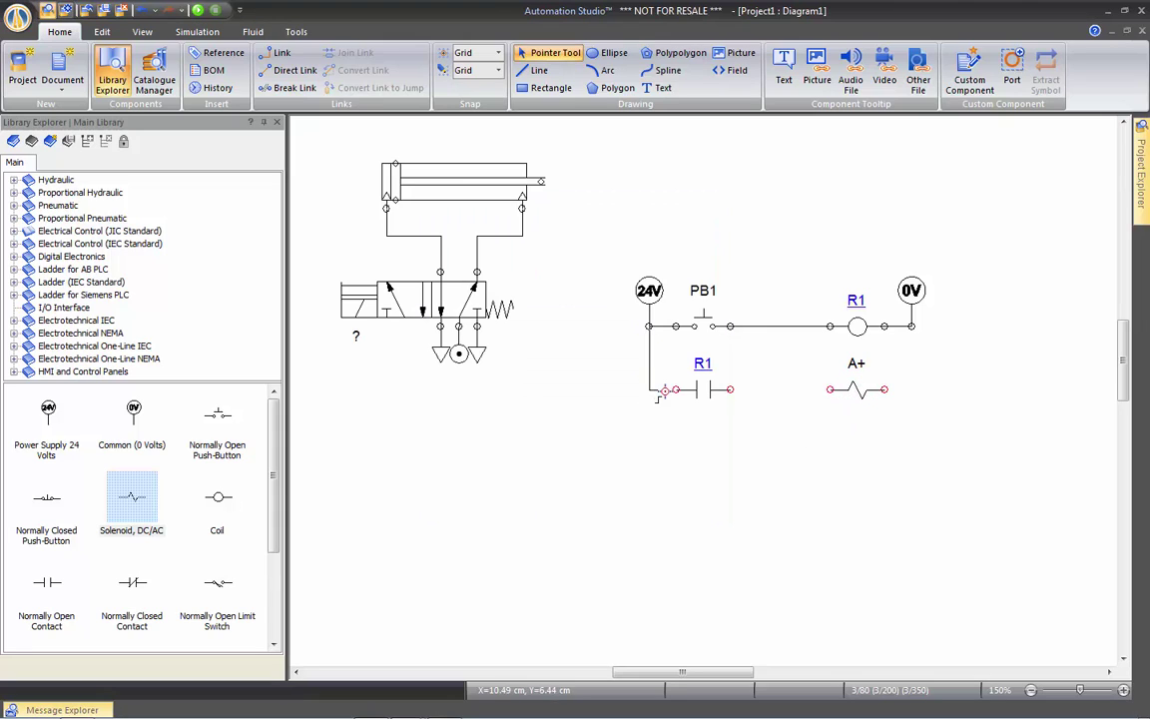
mouse_move(646, 326)
left_mouse_down()
mouse_move(676, 389)
mouse_move(810, 397)
mouse_move(915, 337)
mouse_move(912, 326)
left_mouse_up()
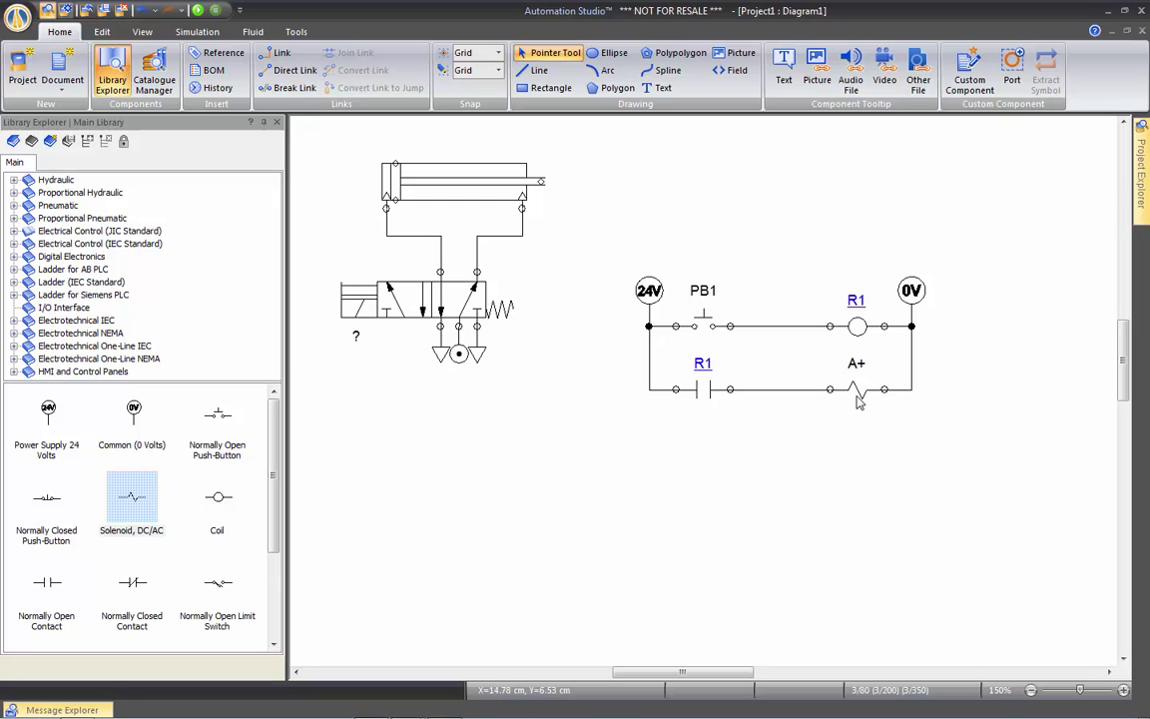
Step: In the 5/2 valve's properties, filter variables by 'A' and link its input signal to A+
double_click(356, 307)
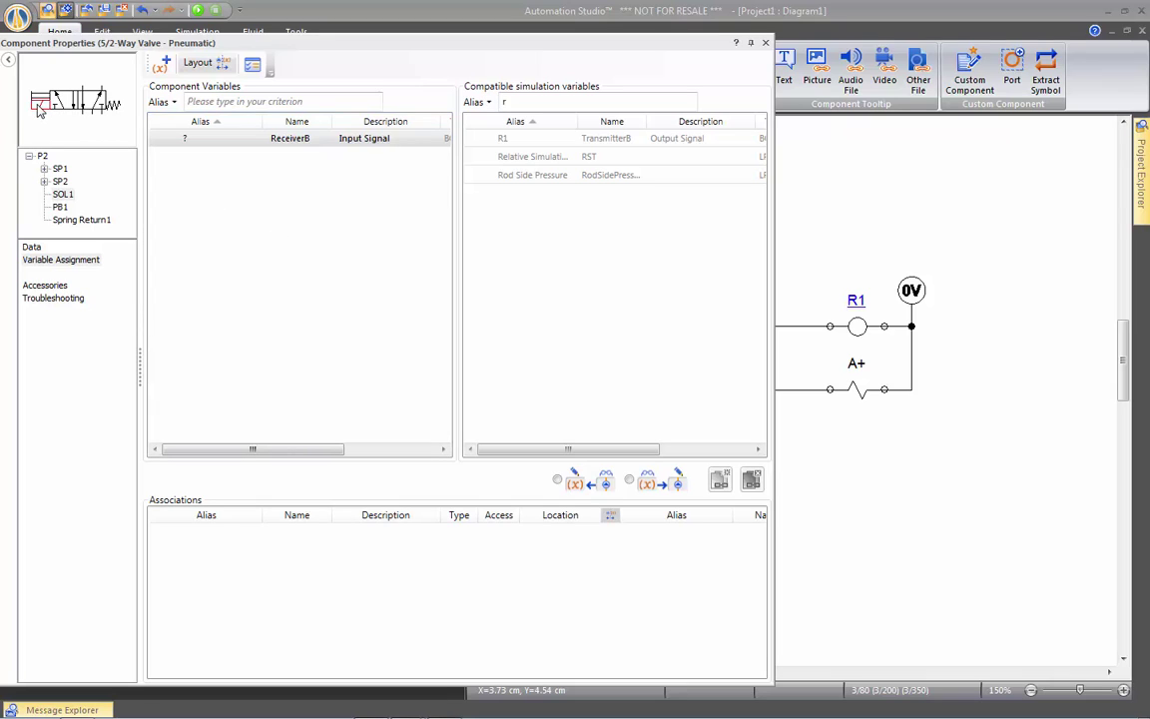
left_click(499, 105)
type("A")
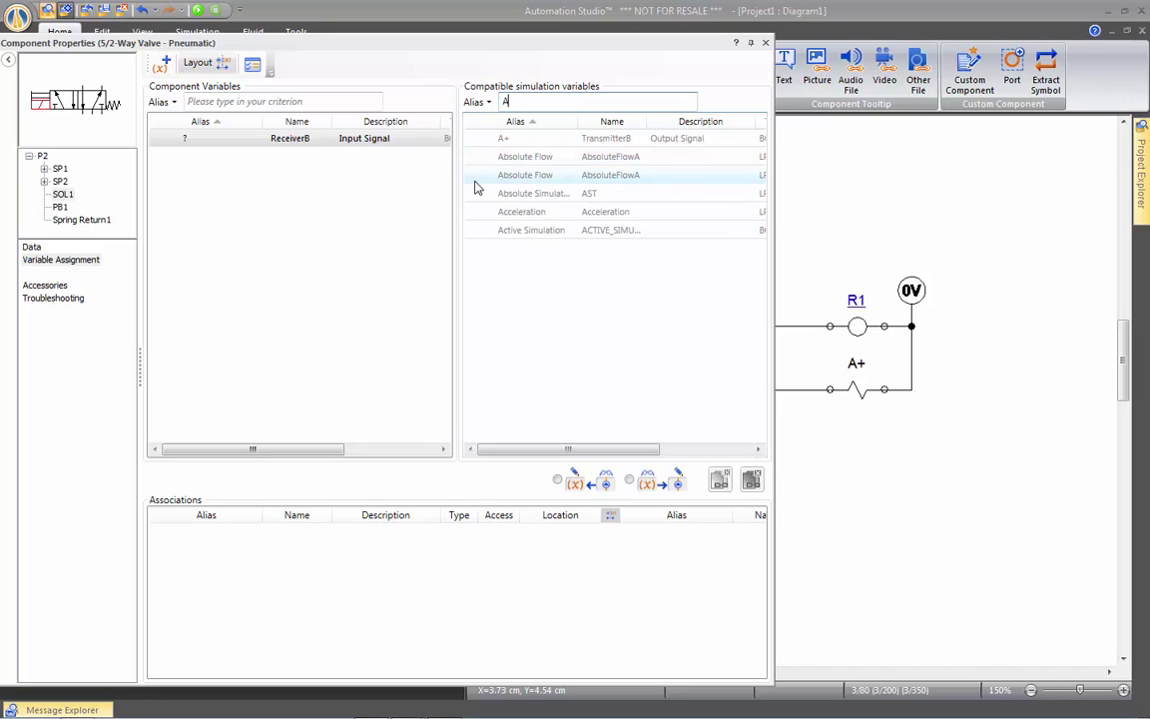
mouse_move(519, 145)
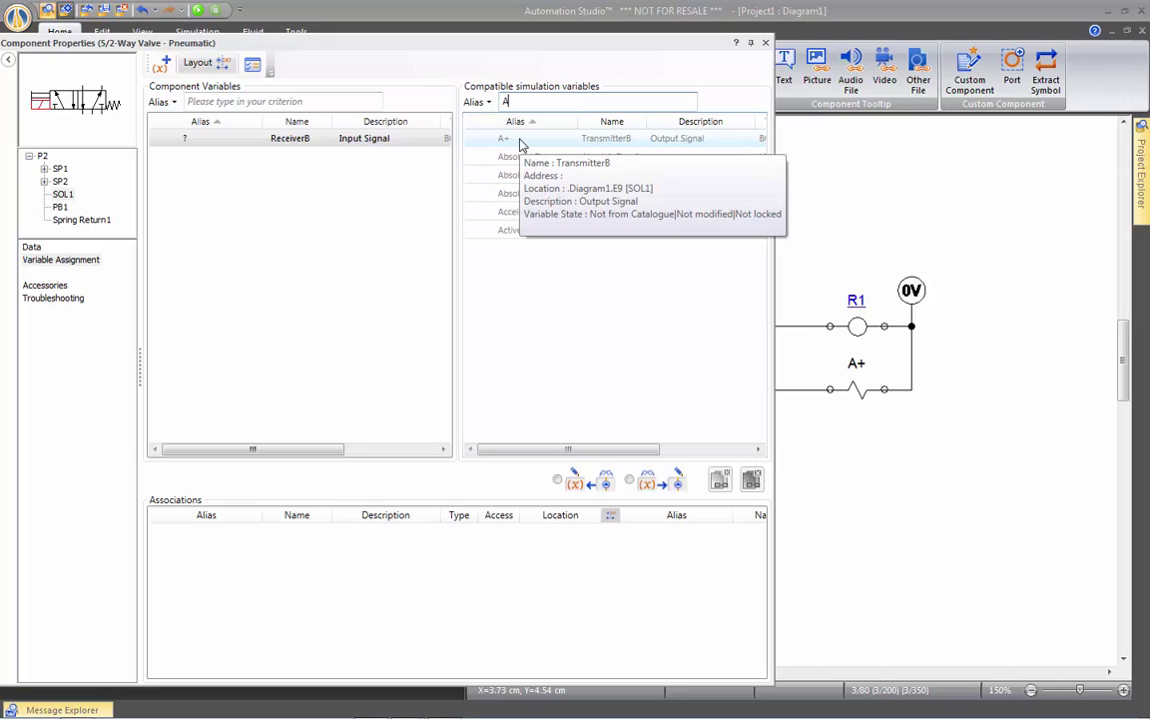
double_click(519, 145)
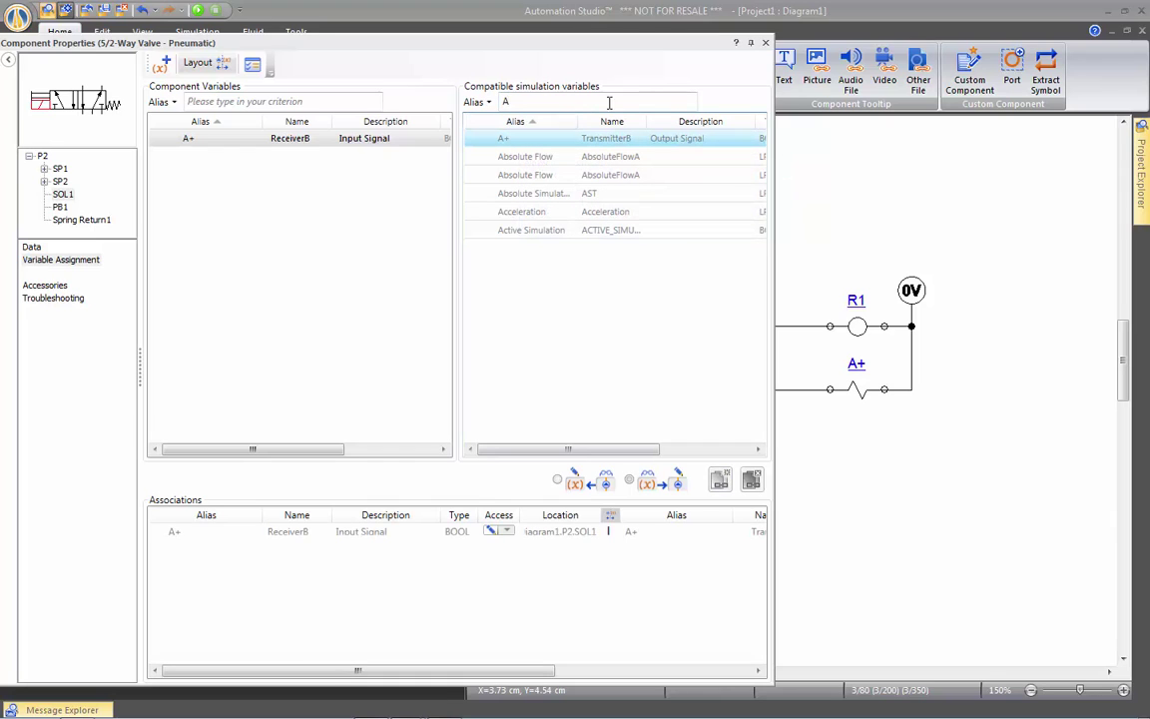
Step: Close the valve properties, simulate pressing PB1 three times to test latching, then stop
left_click(765, 43)
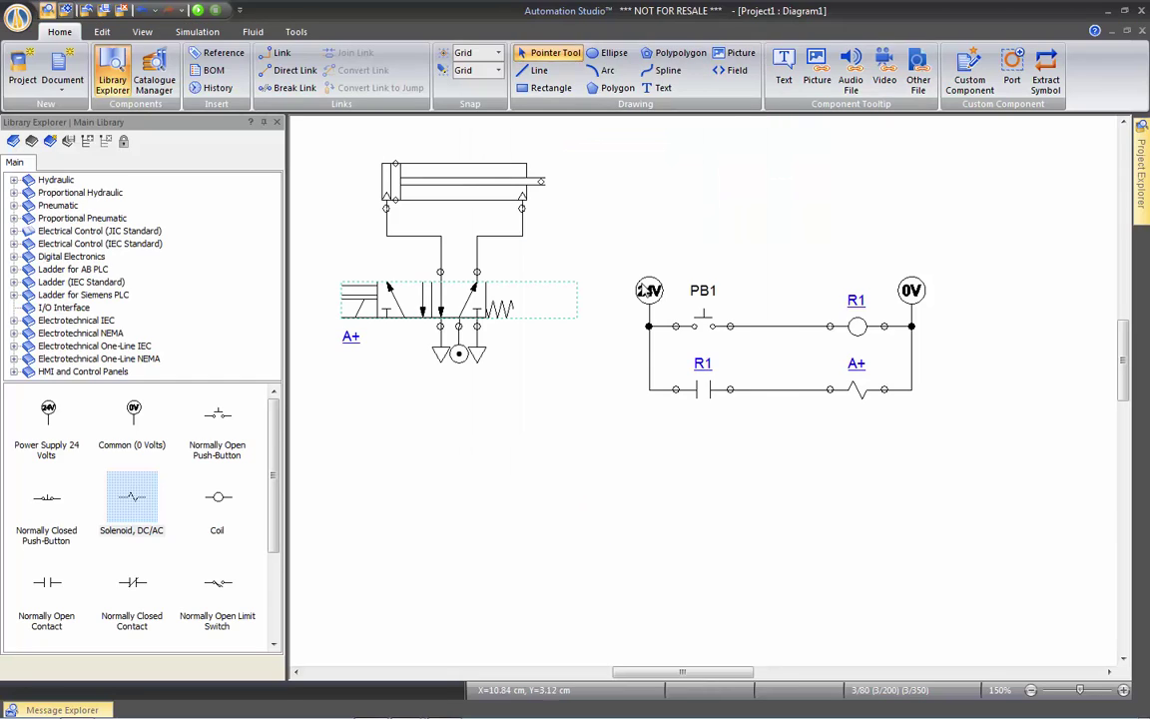
left_click(595, 365)
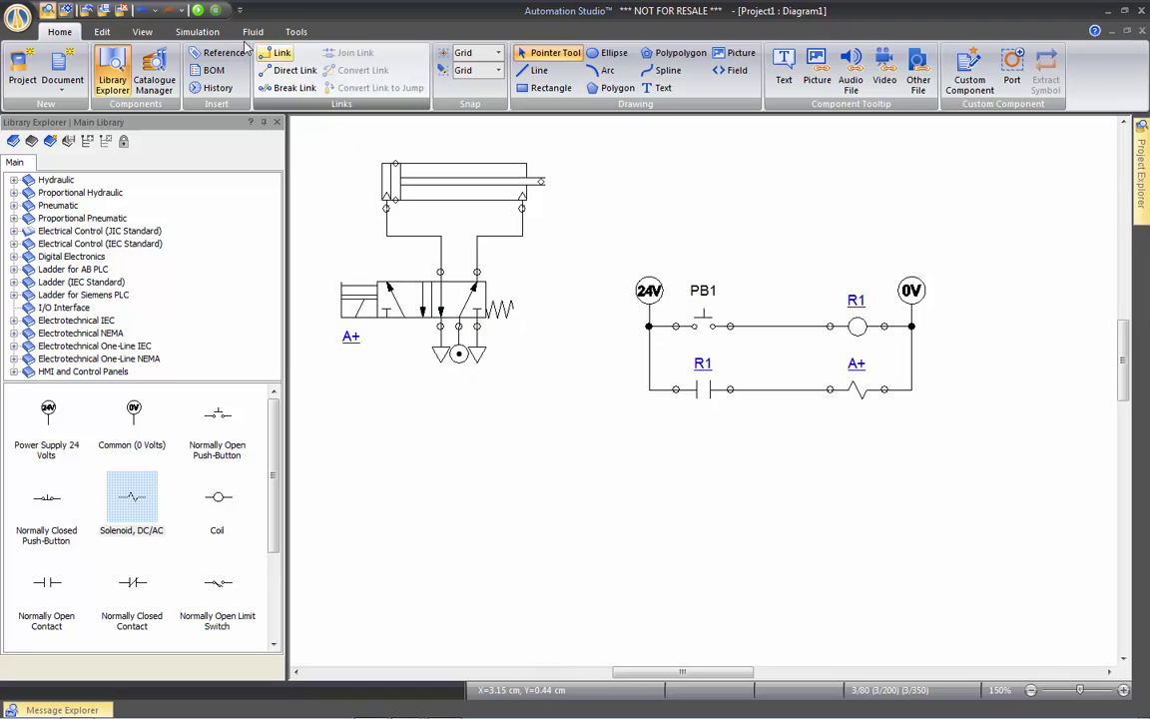
left_click(198, 10)
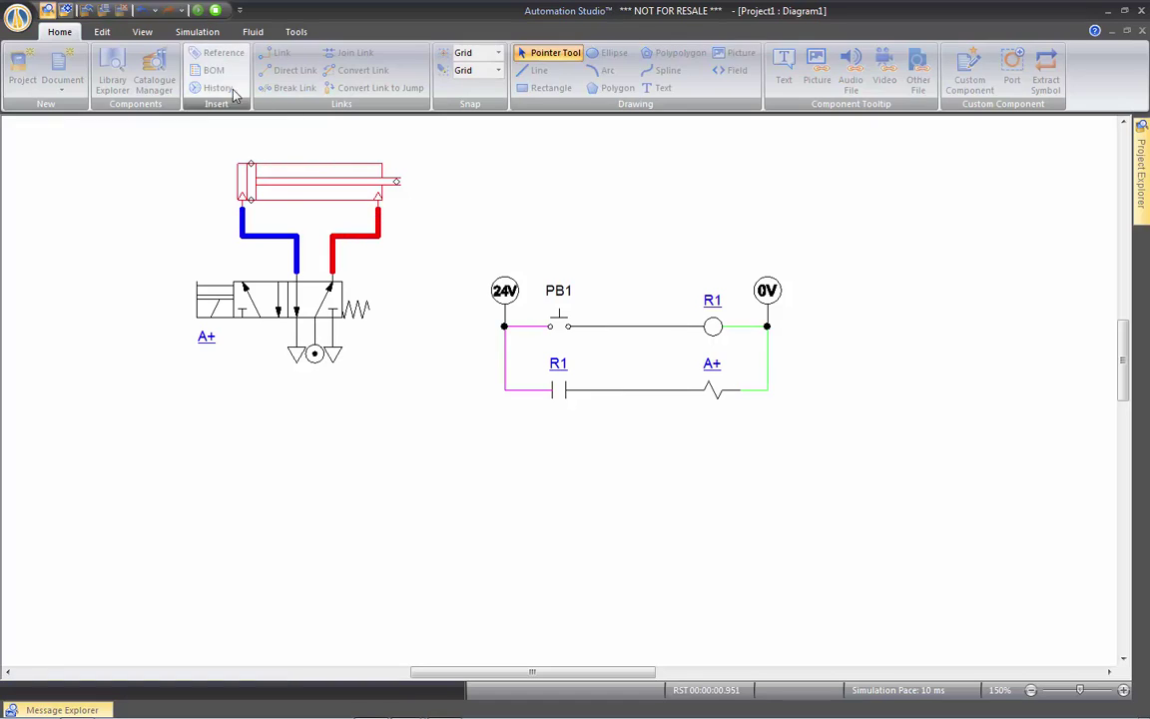
left_click(560, 328)
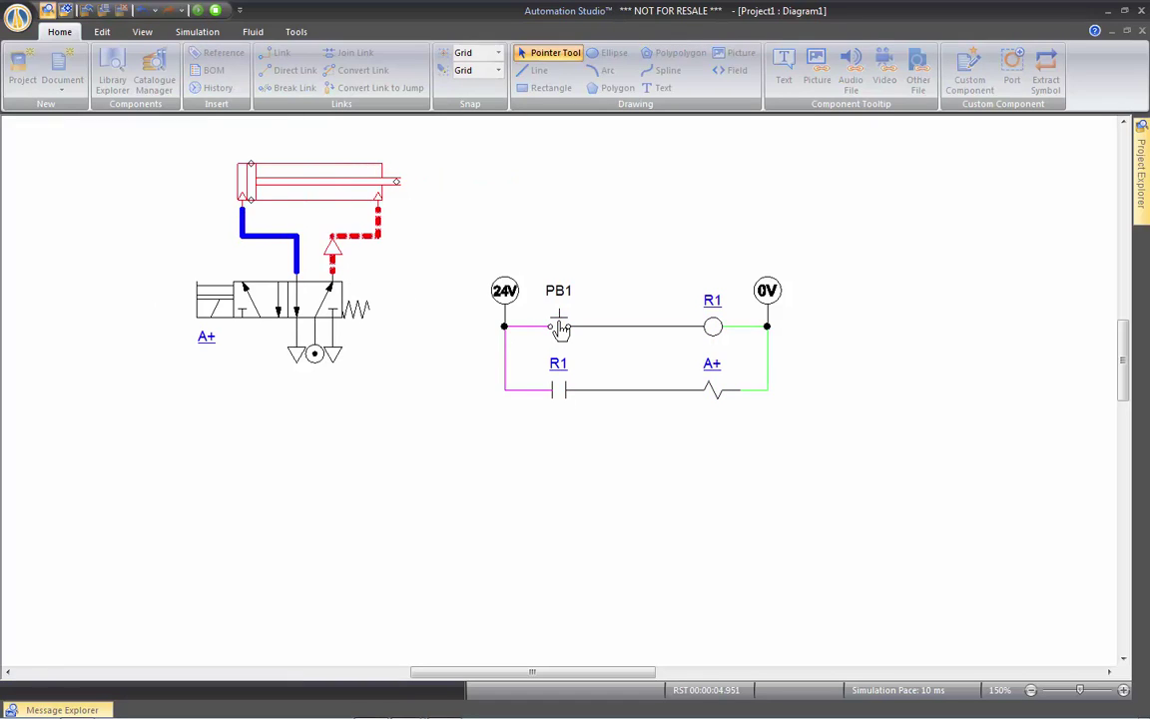
left_click(560, 327)
left_click(559, 327)
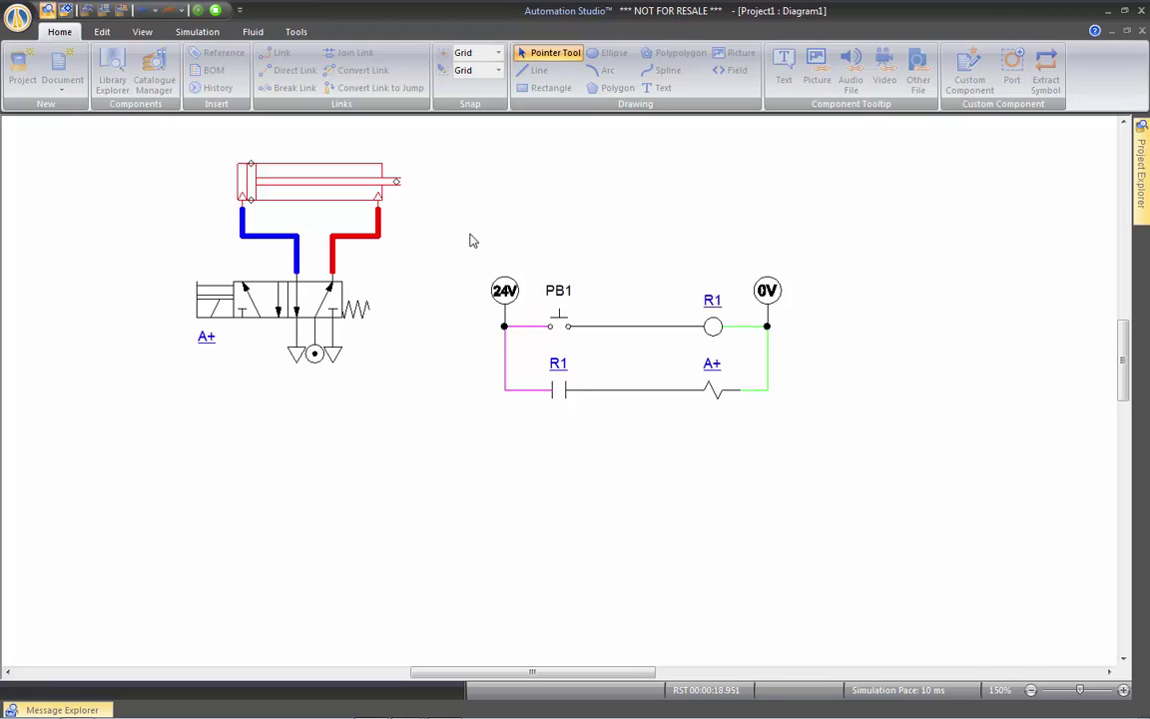
left_click(221, 13)
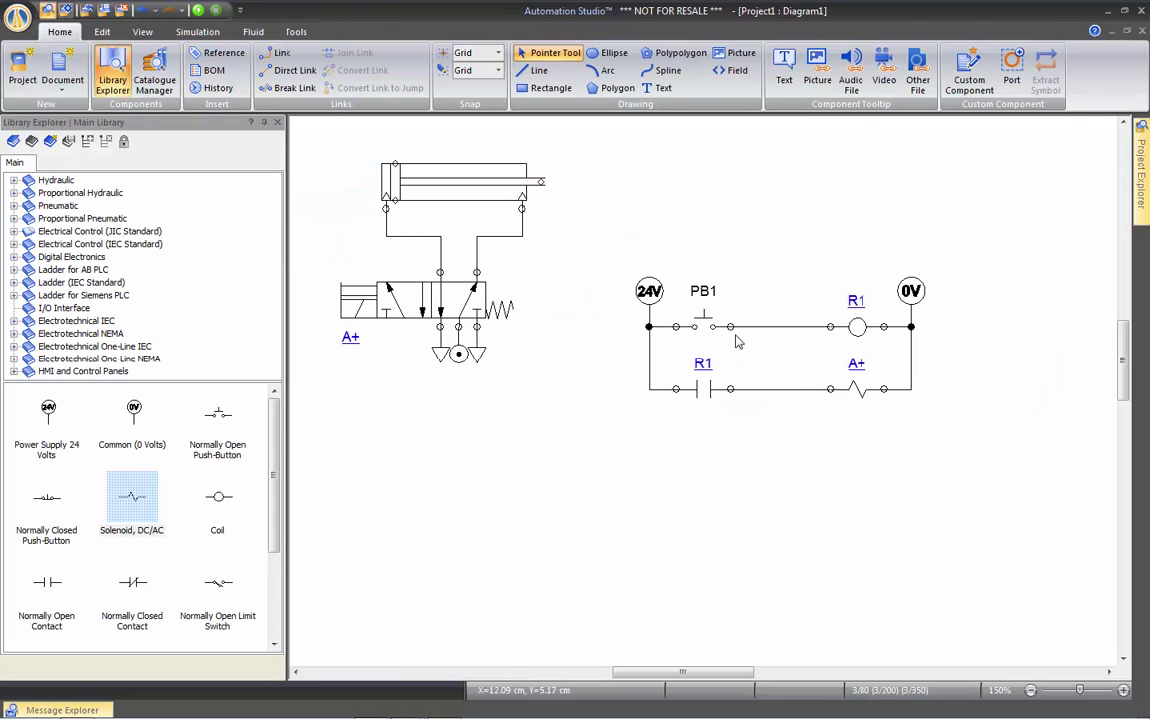
Step: Wire the R1 contact in parallel with PB1, then simulate and press PB1 to latch R1
left_click_drag(730, 326, 730, 389)
left_click(199, 10)
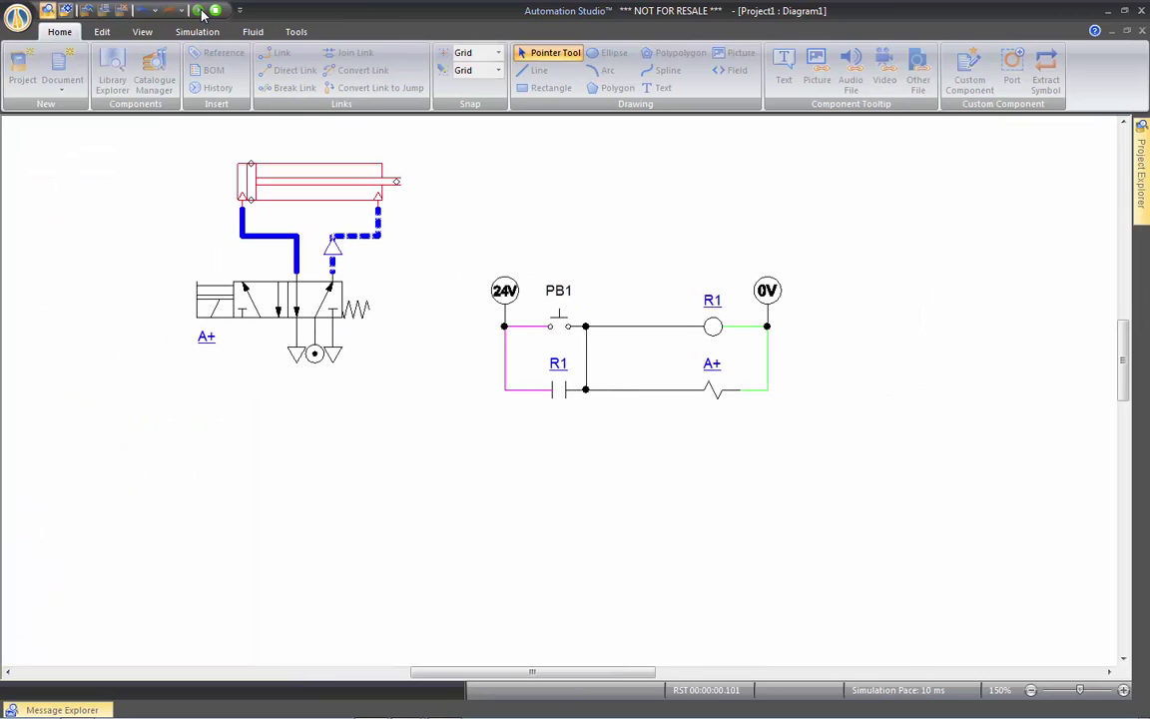
left_click(565, 324)
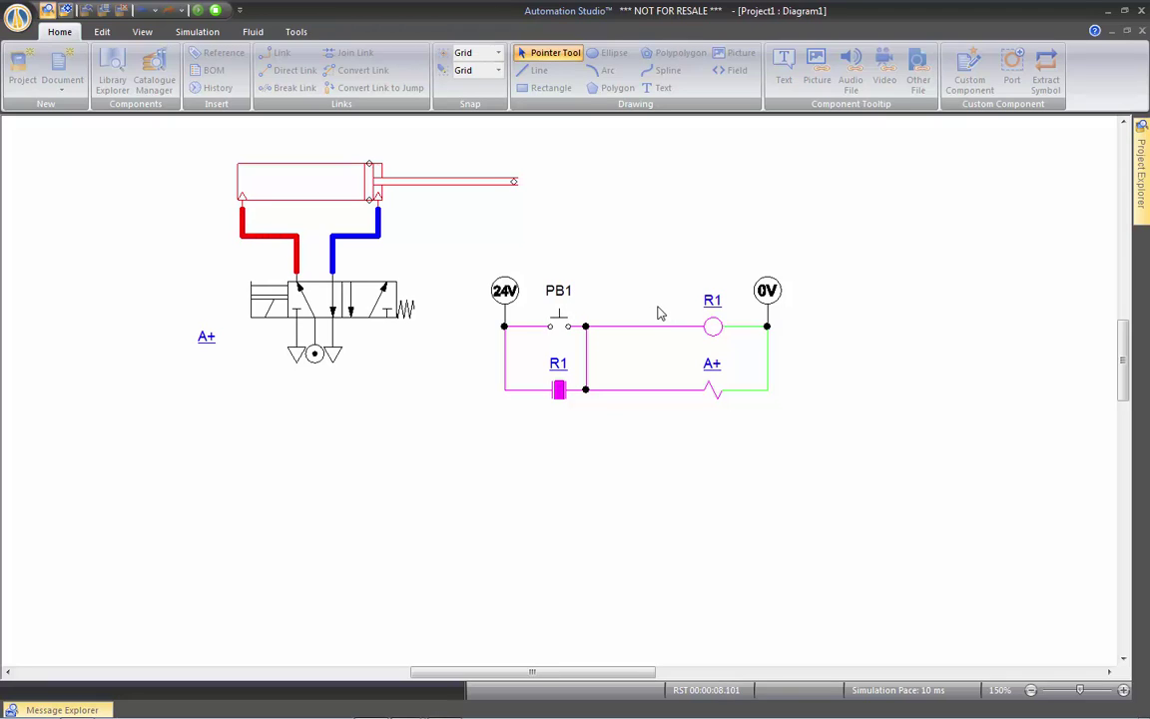
Step: Add a normally closed push-button named PB2 just before the R1 coil
left_click(198, 10)
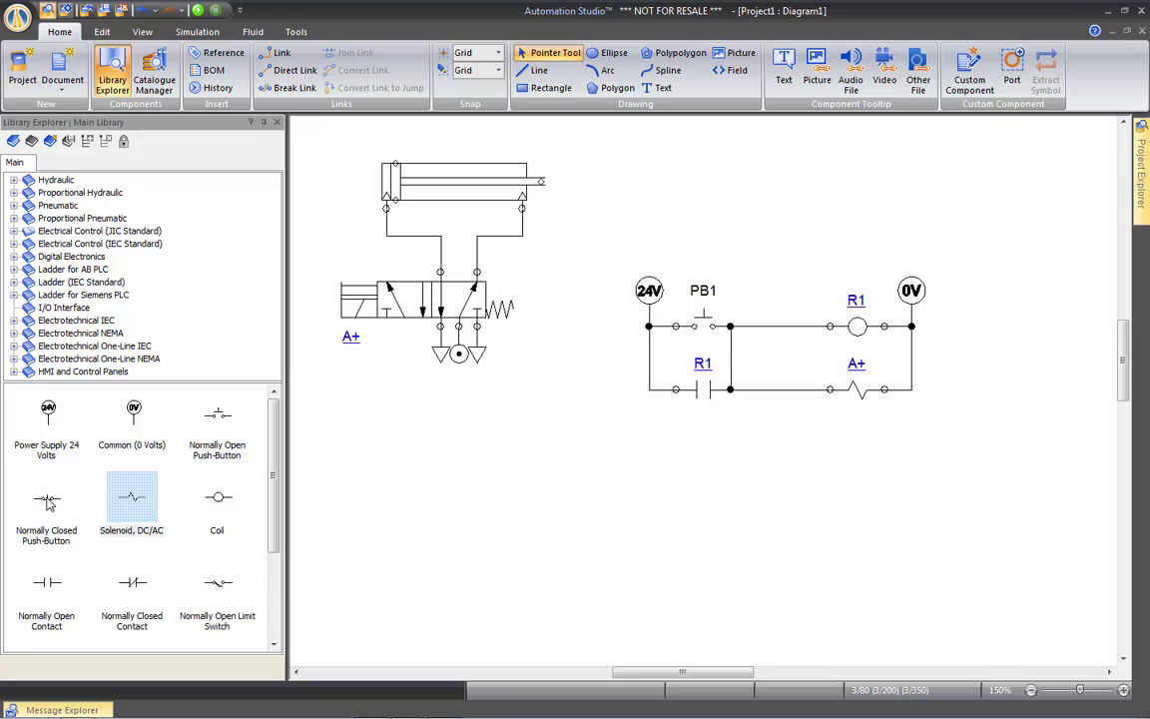
left_click_drag(132, 496, 783, 335)
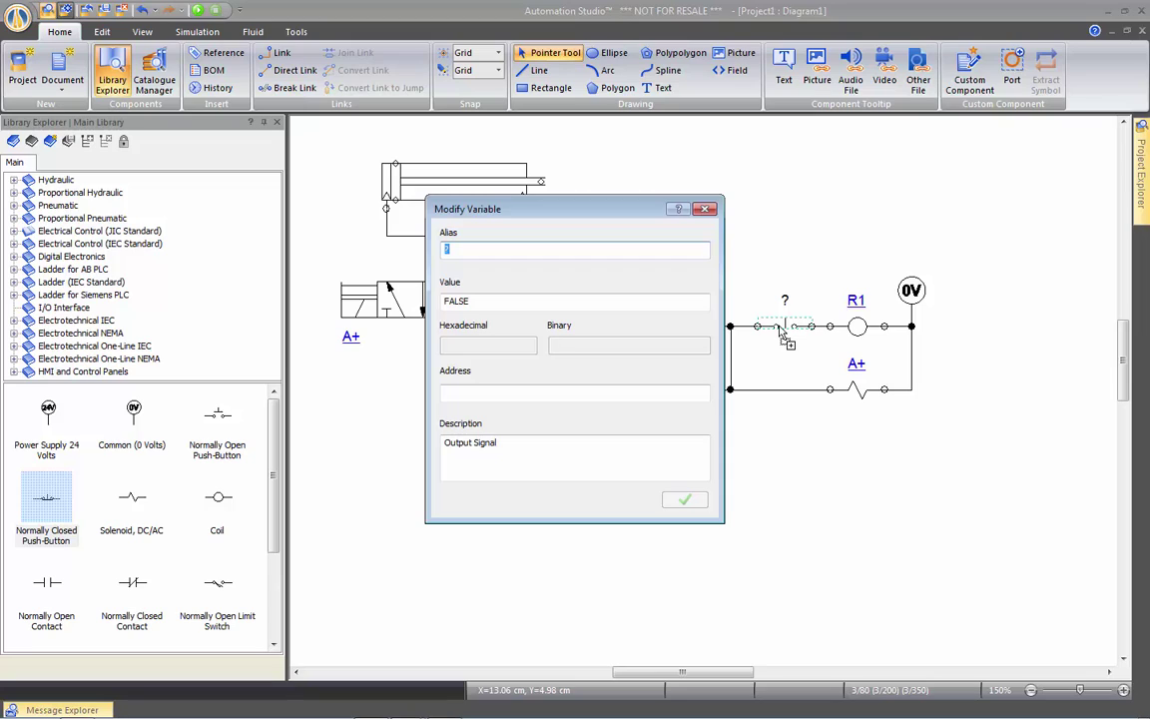
type("PbB1")
key("Return")
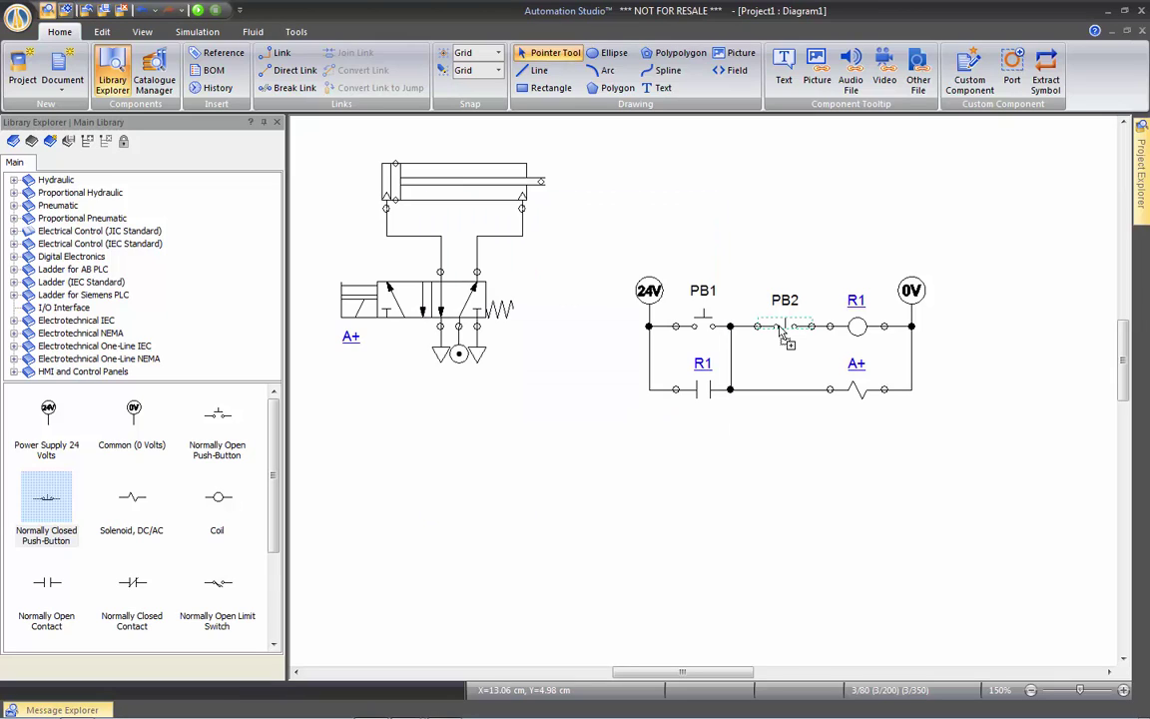
left_click(759, 449)
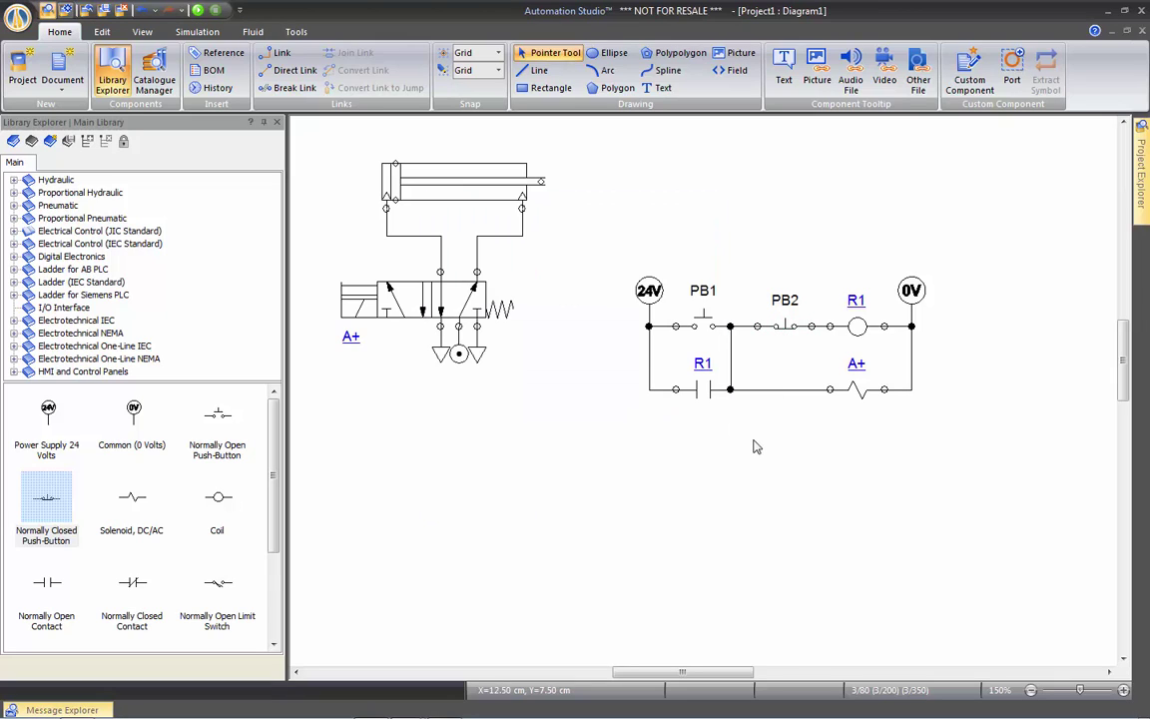
Step: Simulate pressing PB1 to latch R1, then PB2 to release the latch
left_click(199, 11)
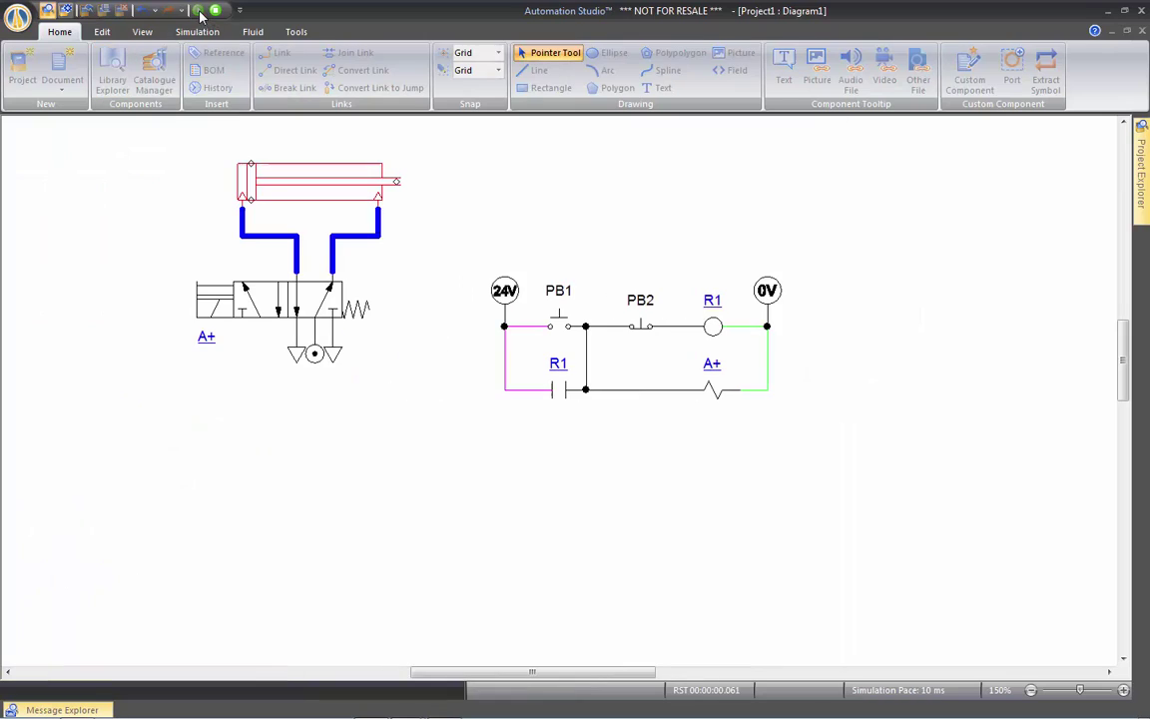
left_click(557, 328)
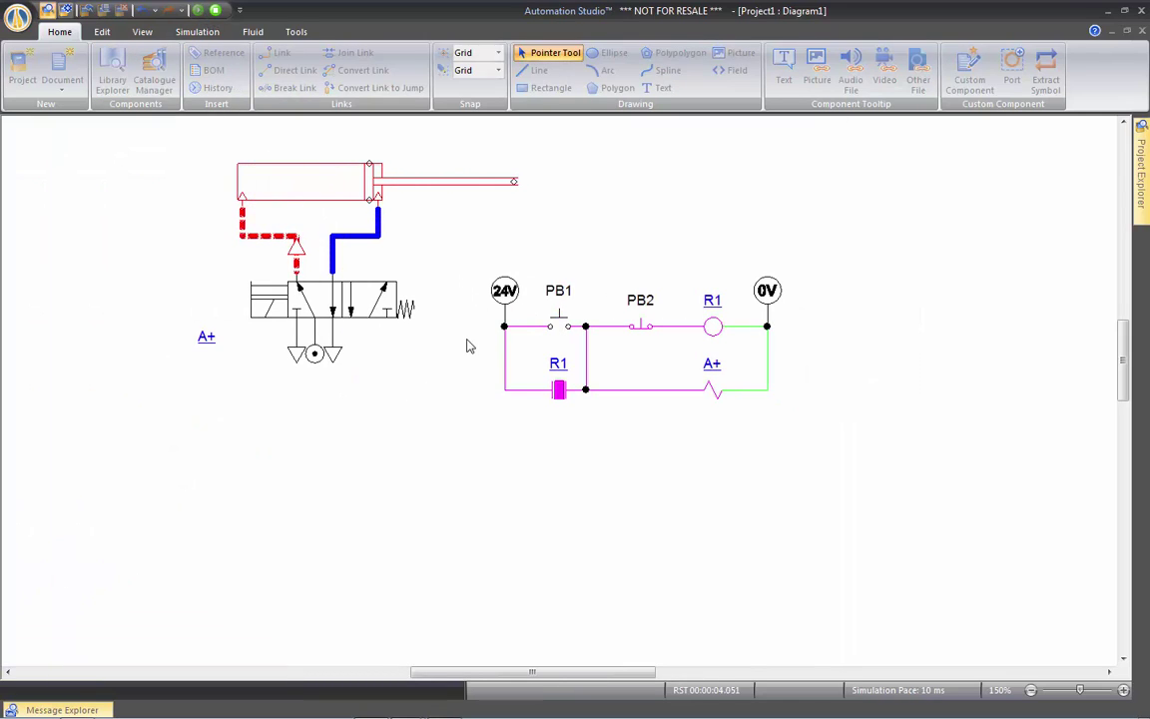
left_click(644, 337)
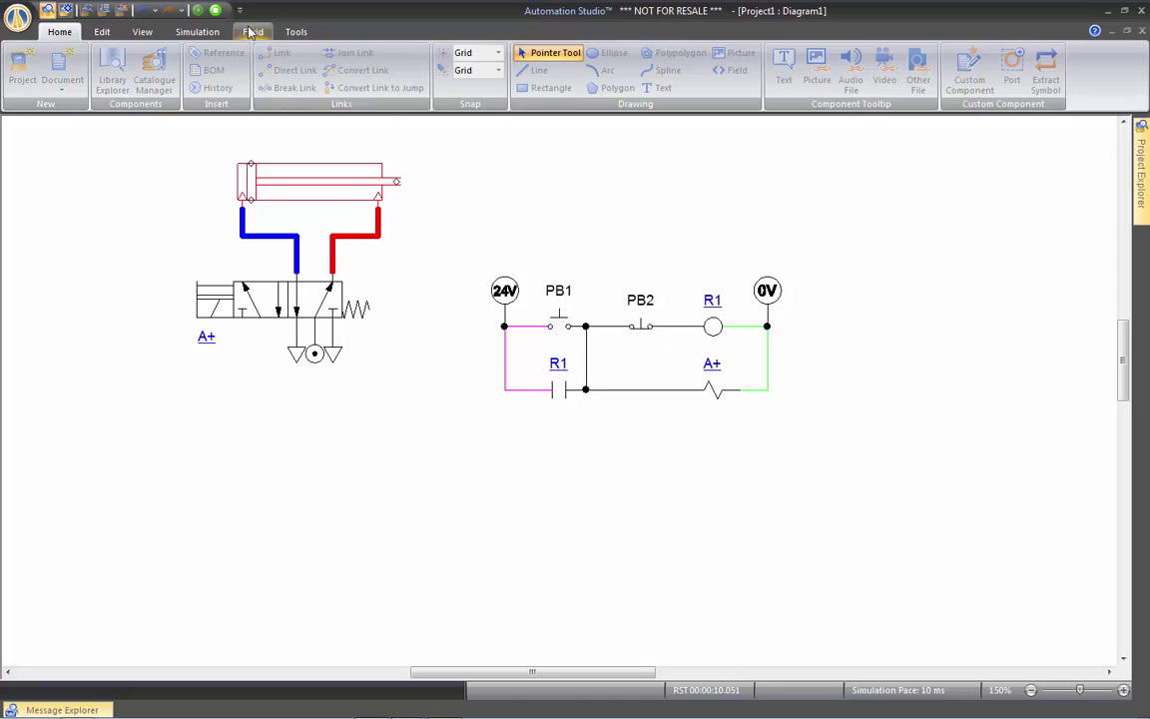
Step: Stop the simulation, delete PB2 and nudge the cylinder slightly down
left_click(216, 11)
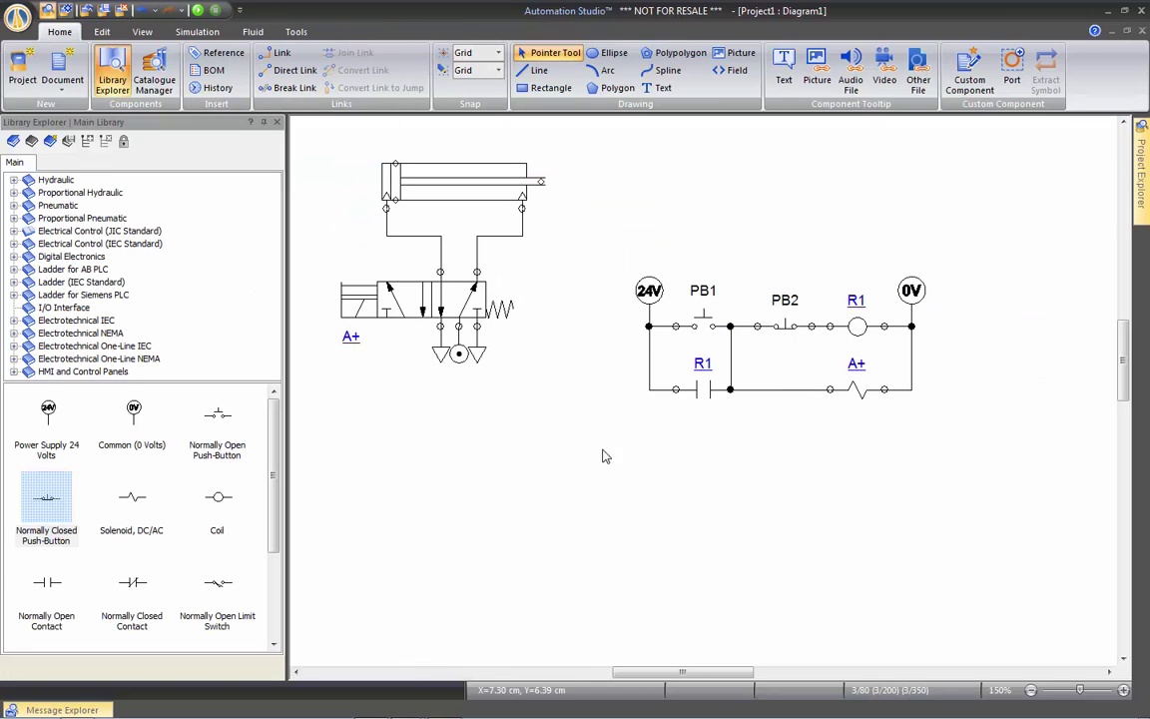
left_click(787, 331)
key("Delete")
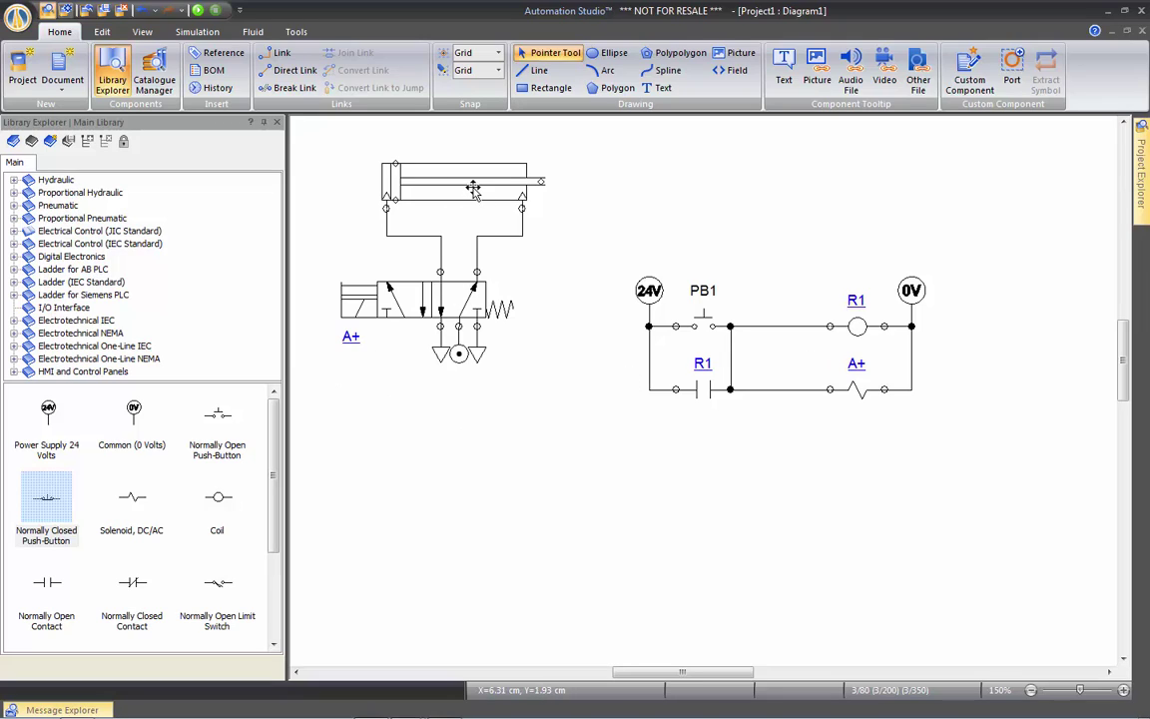
left_click_drag(471, 180, 471, 189)
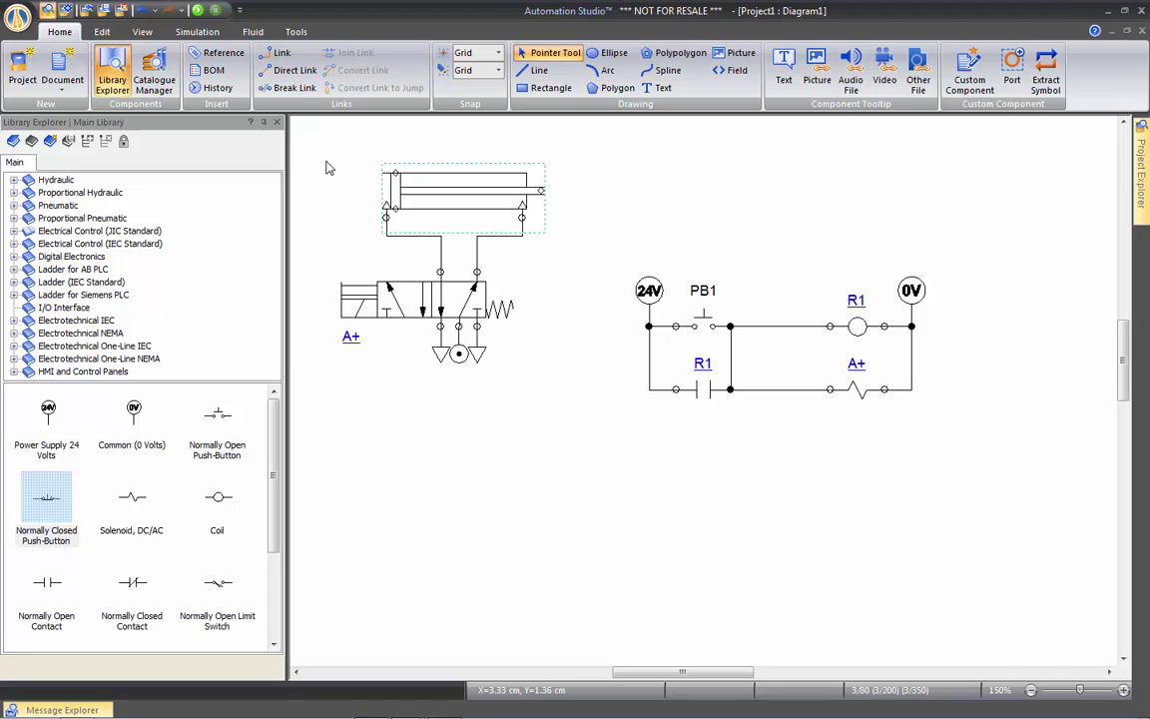
Step: Drag a Pneumatic > Sensors > Proximity Sensor onto the top of the cylinder
left_click(57, 206)
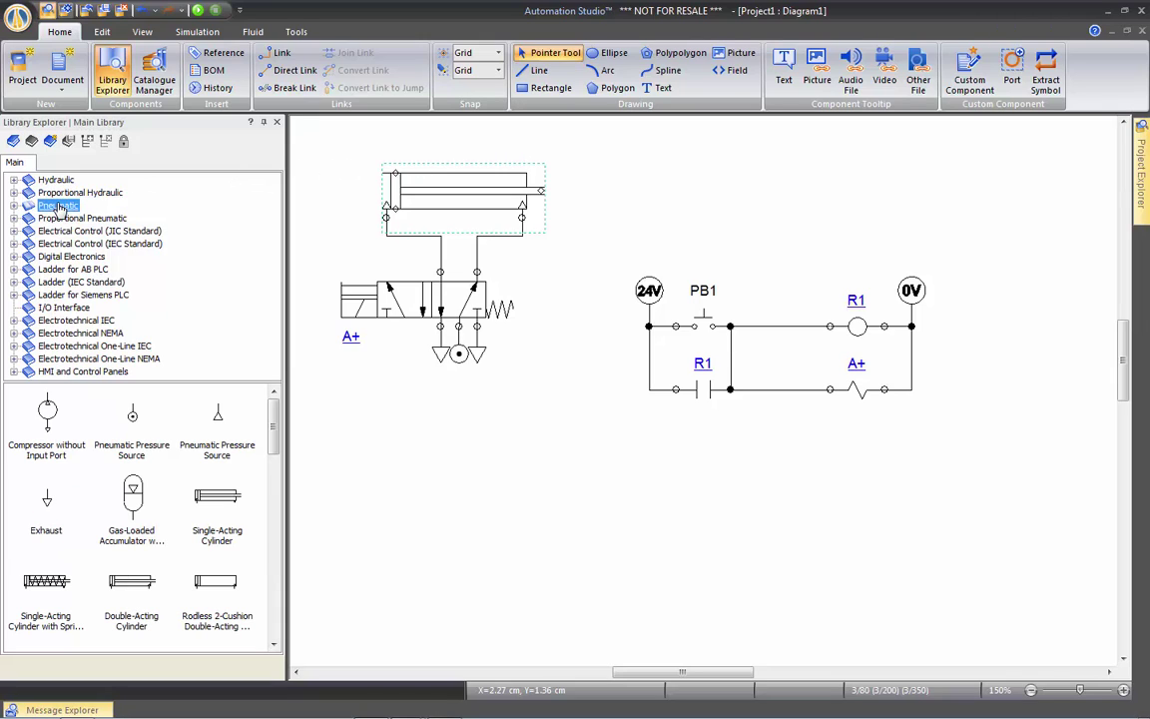
double_click(58, 206)
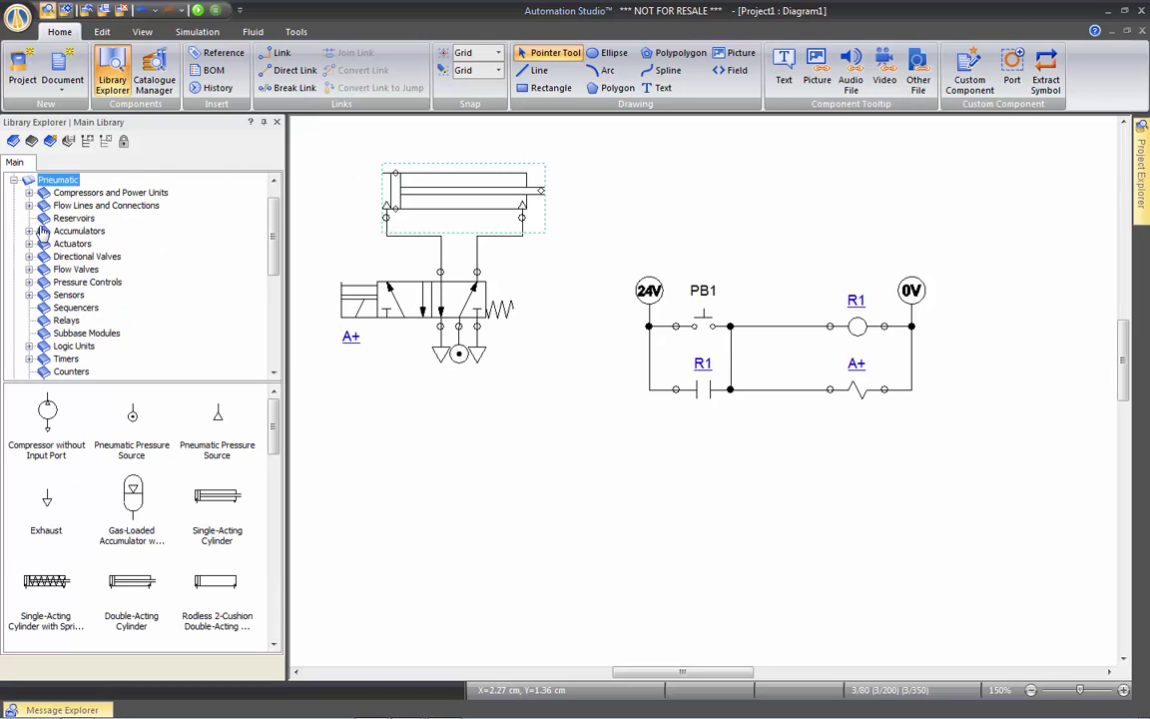
left_click(57, 298)
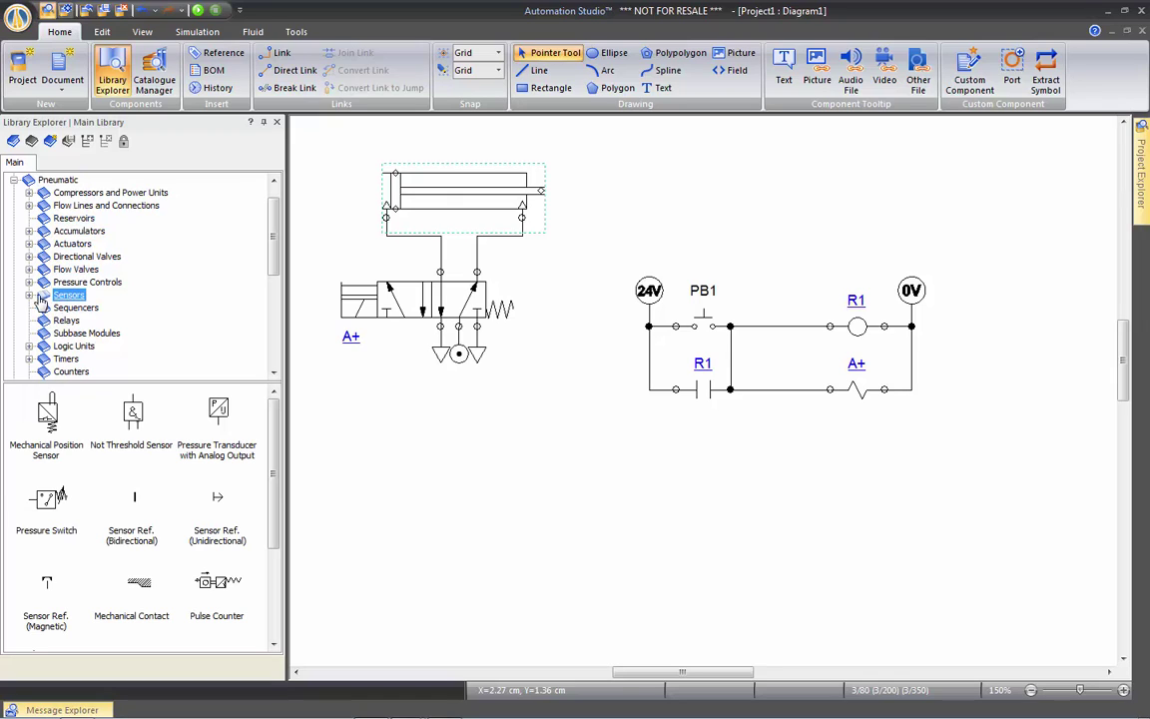
left_click(29, 295)
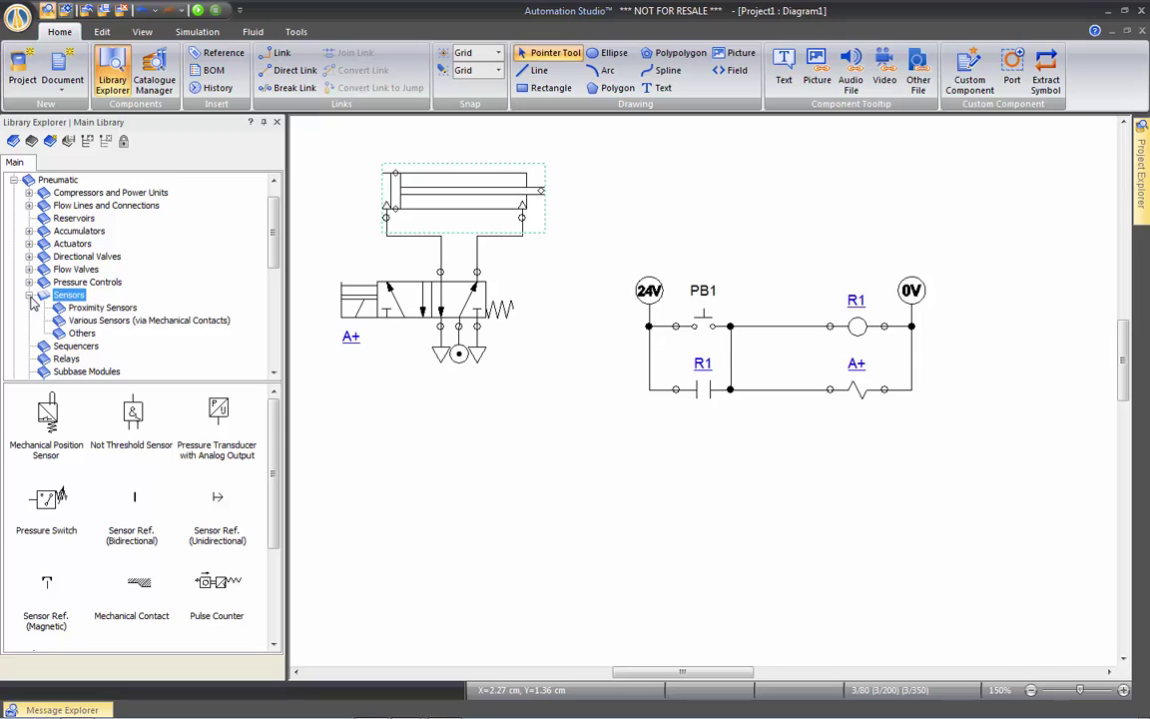
left_click(90, 310)
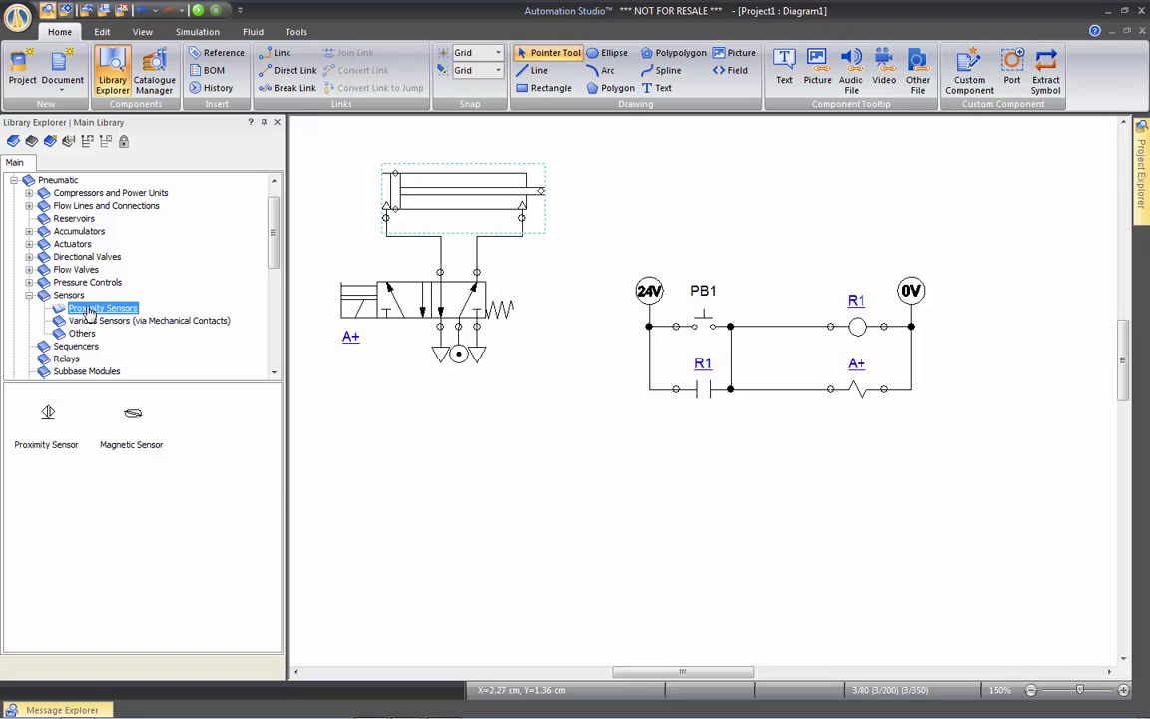
left_click_drag(49, 419, 487, 169)
left_click_drag(487, 169, 491, 172)
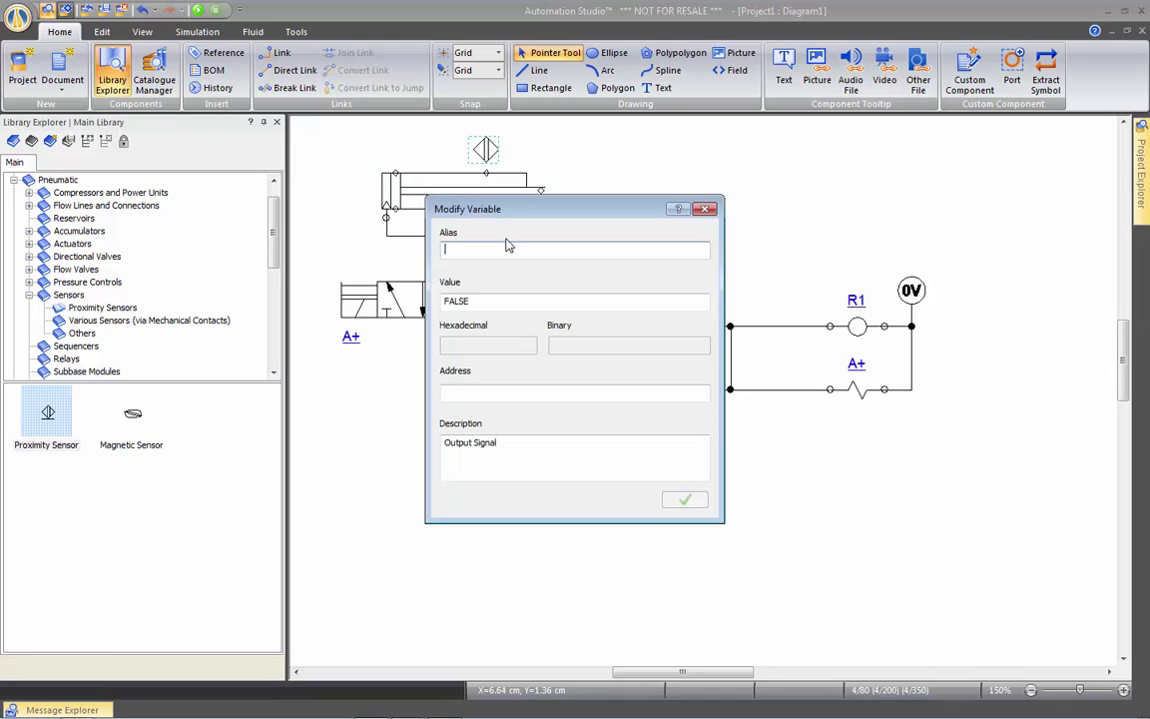
Step: Name the proximity sensor A1 and move its label to the sensor's left
type("A1")
key("Return")
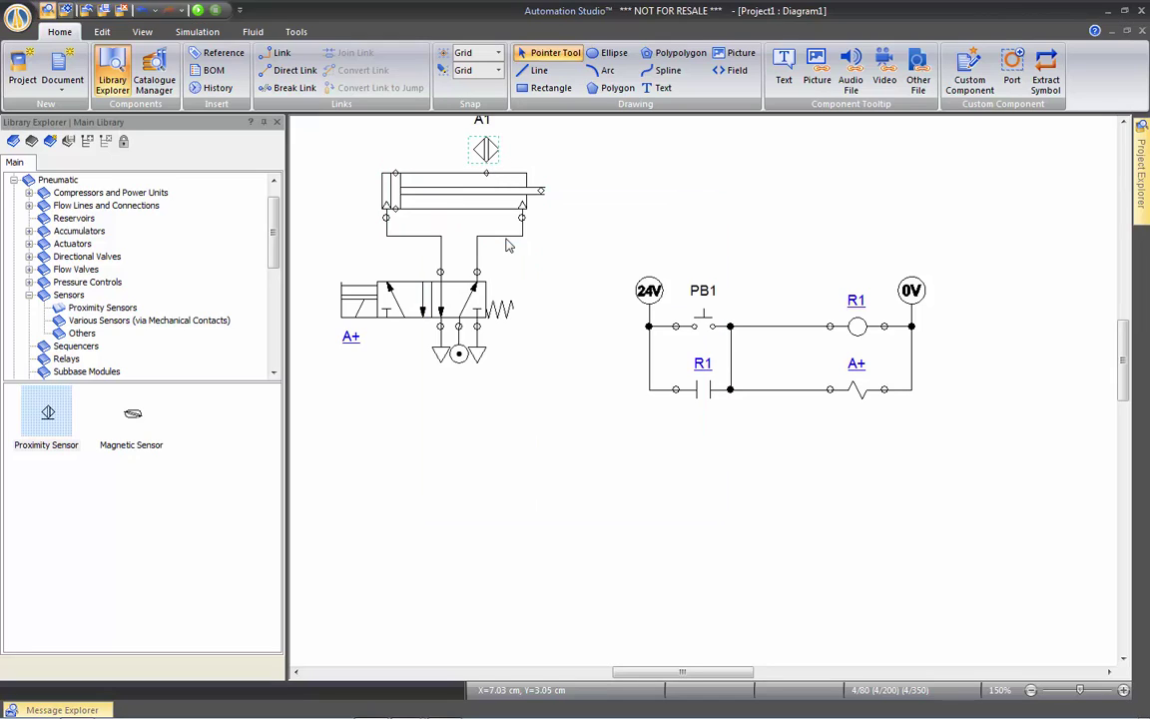
left_click_drag(487, 121, 461, 152)
Step: Zoom in and shift sensor A1 slightly further right along the cylinder
scroll(465, 172, "up", 4)
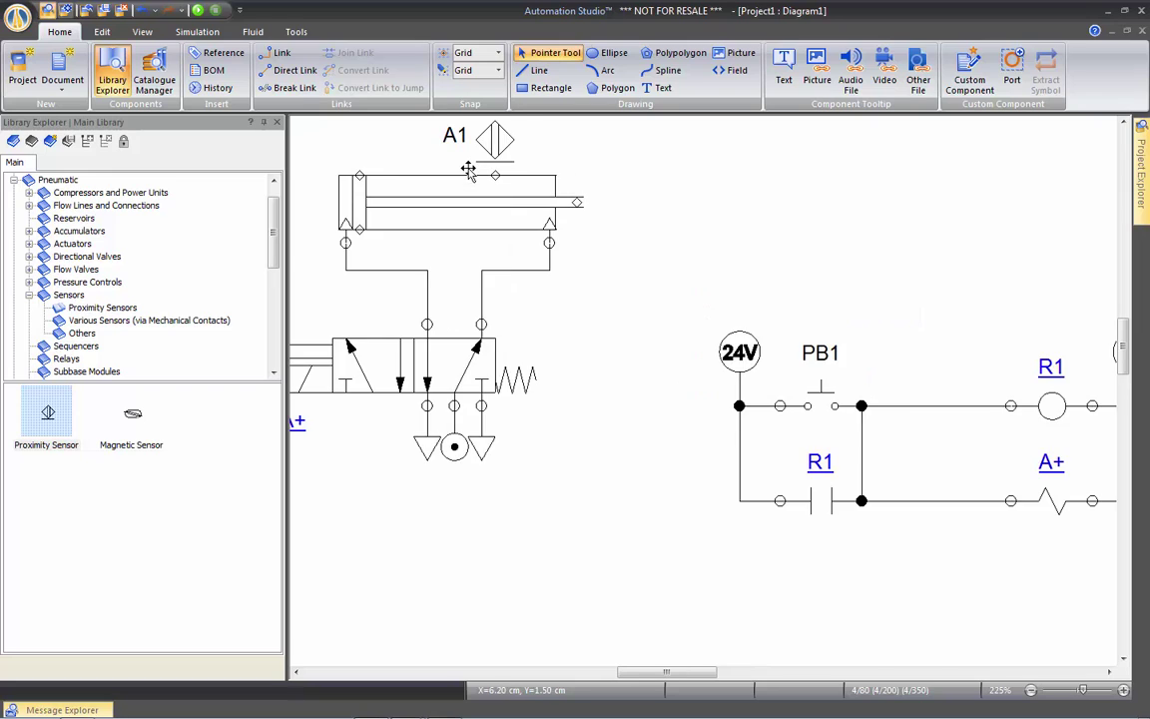
left_click_drag(507, 186, 619, 245)
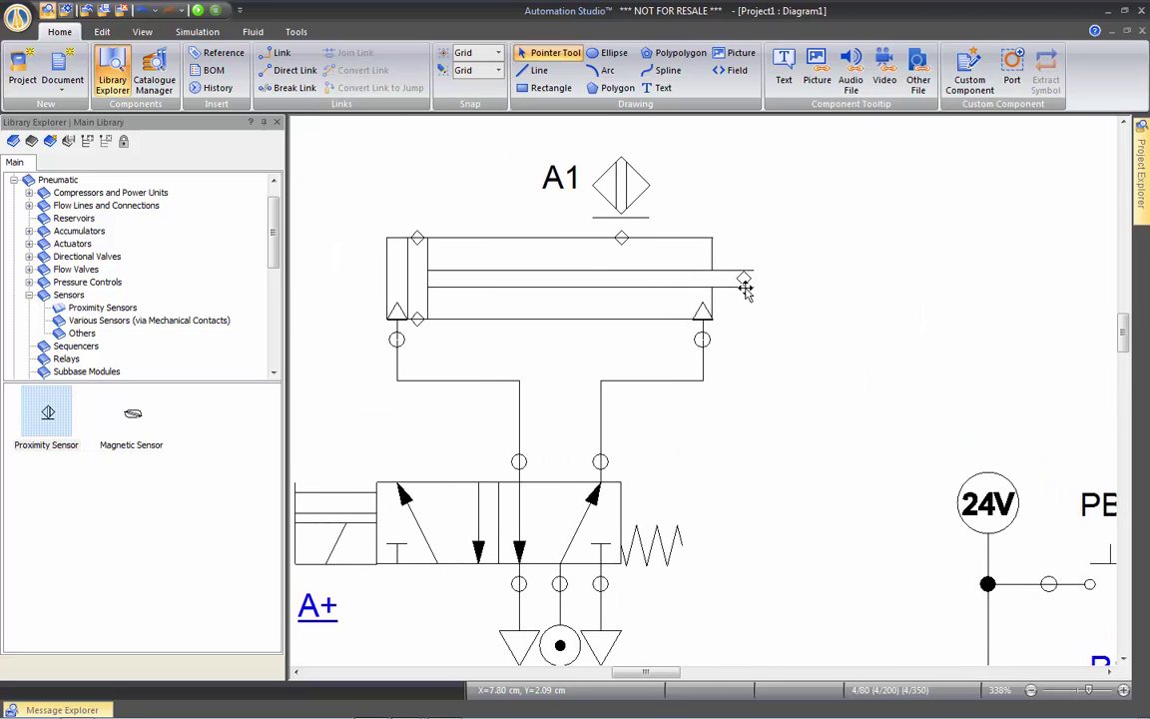
left_click(628, 192)
mouse_move(628, 192)
left_mouse_down()
mouse_move(674, 184)
mouse_move(623, 182)
mouse_move(684, 190)
mouse_move(641, 190)
left_mouse_up()
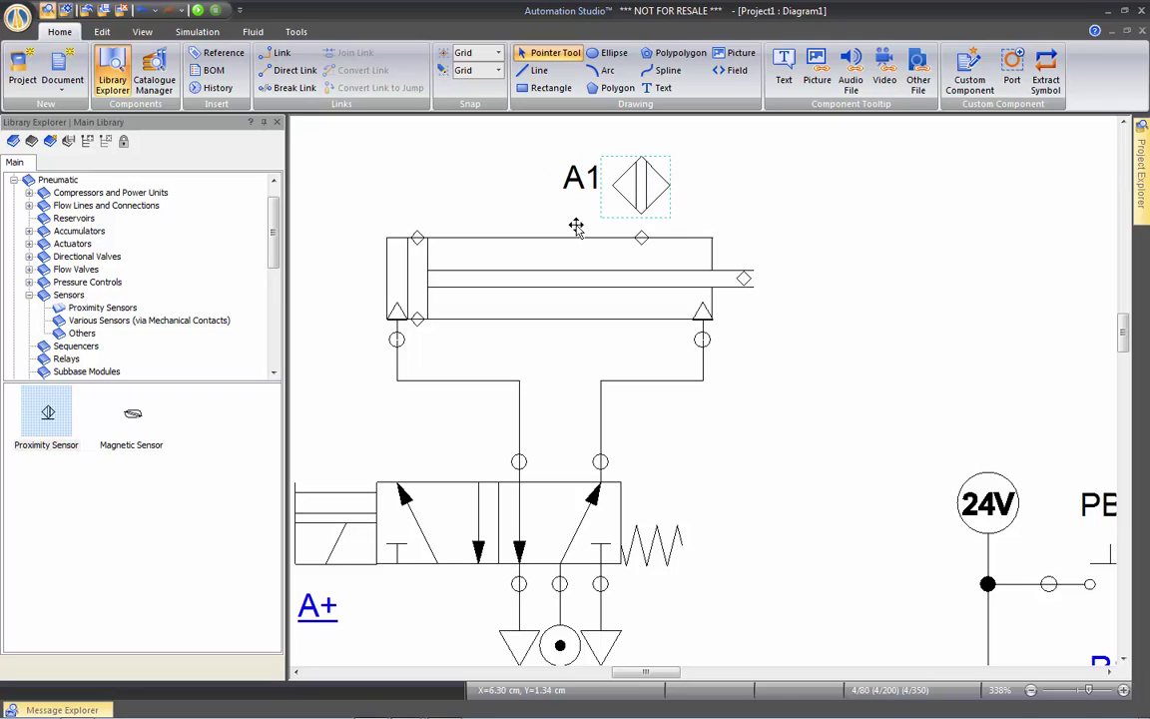
left_click(553, 260)
Step: Set the cylinder's Technical - Modeling Extension to 100 to show it fully extended
double_click(553, 259)
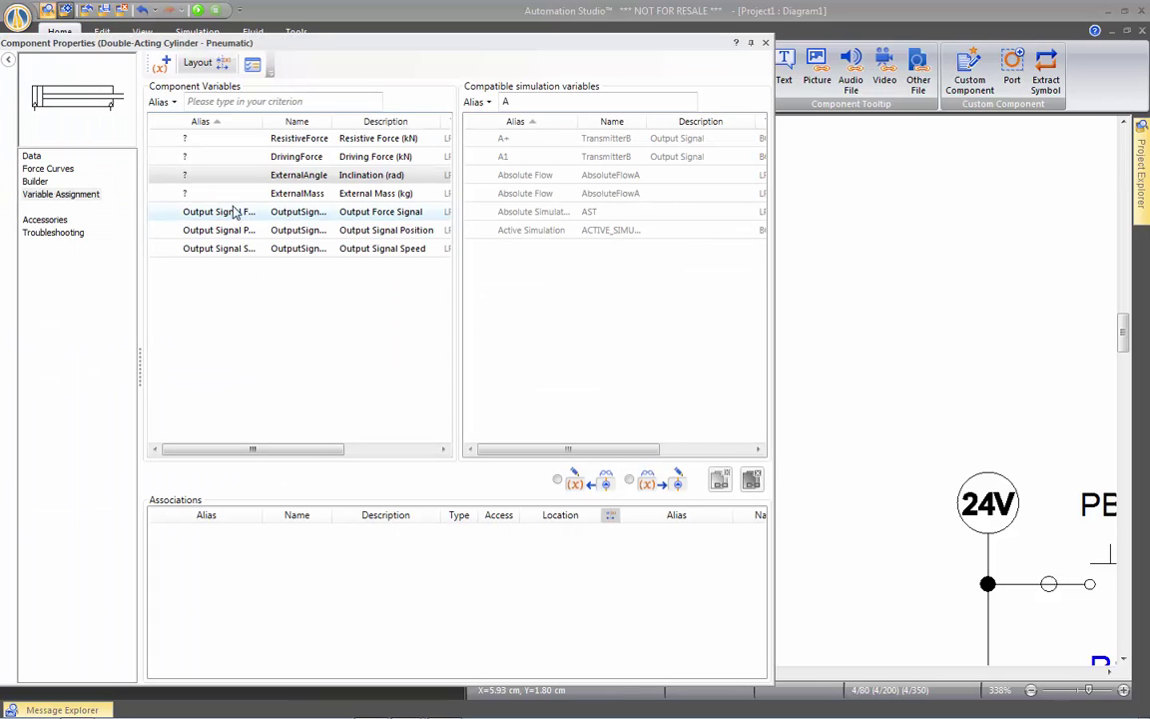
left_click(29, 158)
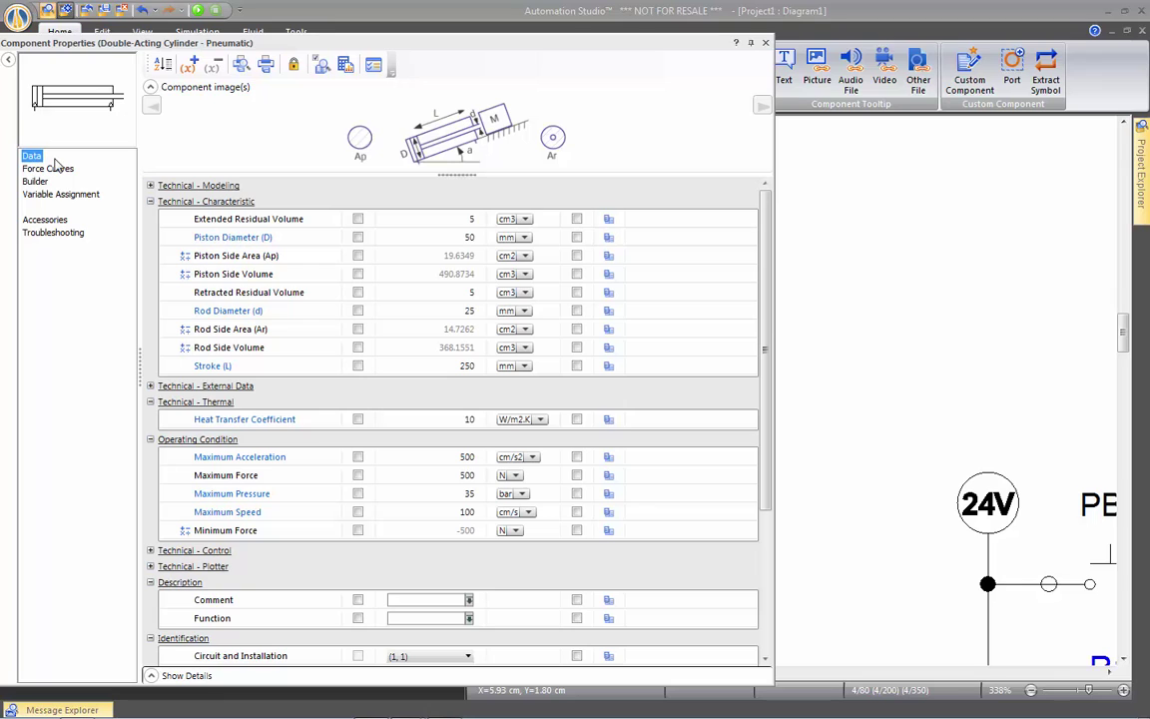
left_click(149, 186)
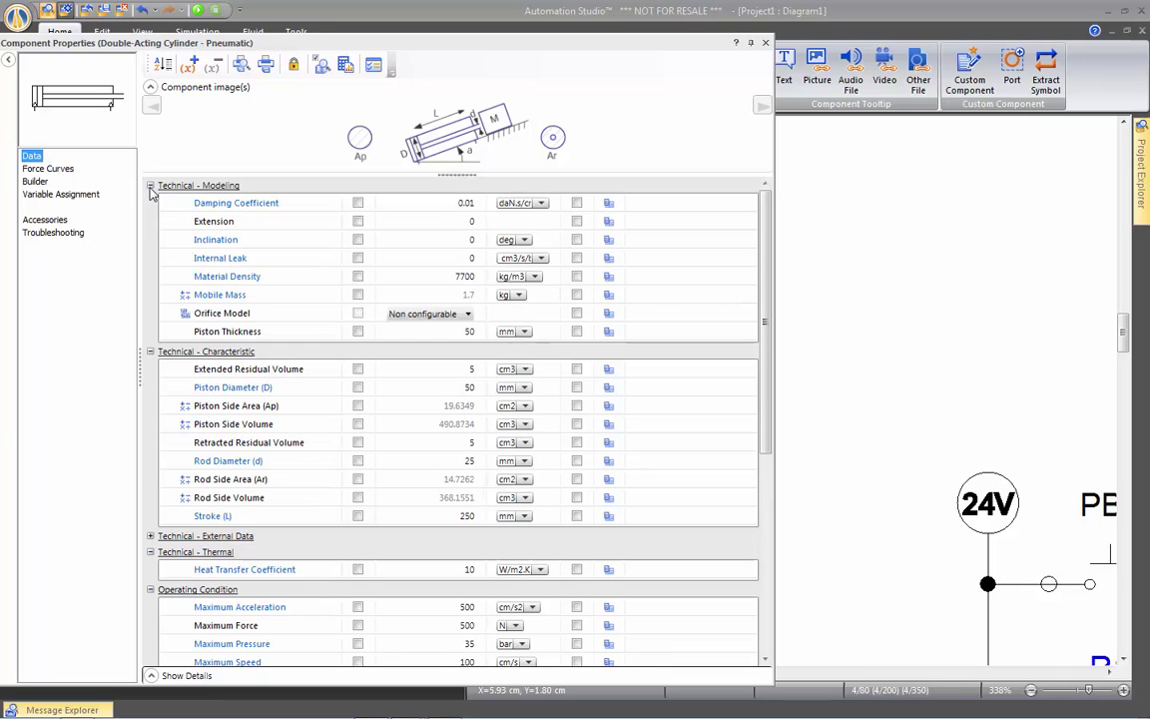
left_click(449, 223)
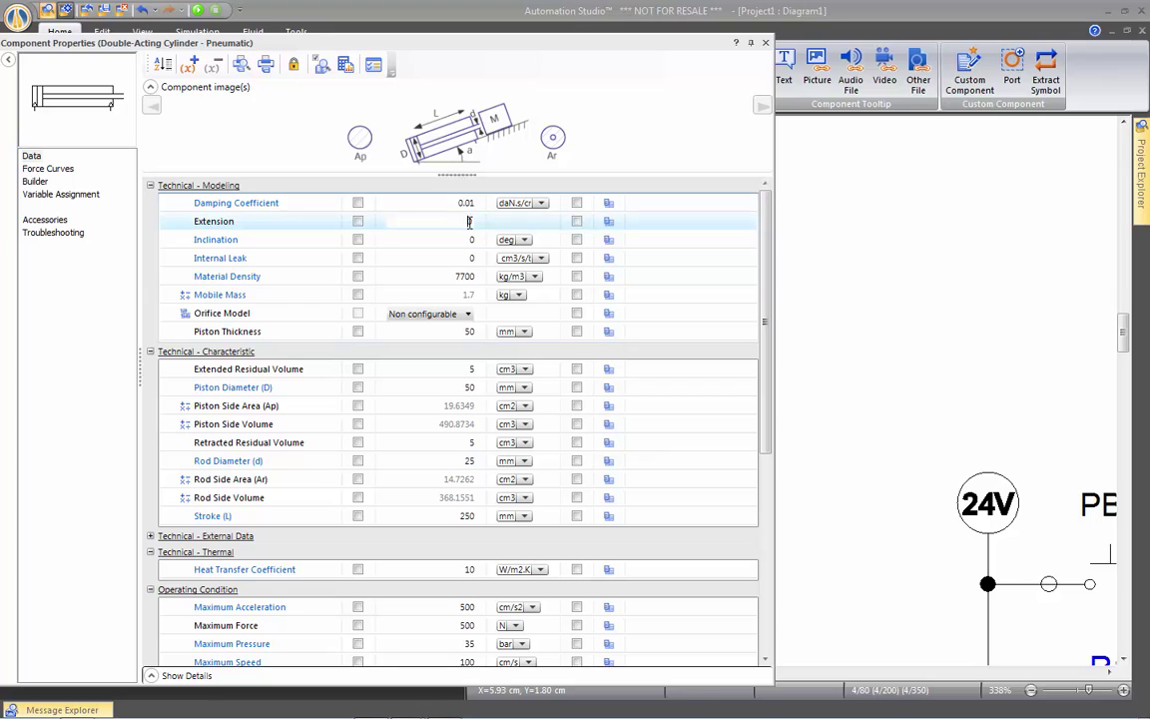
left_click(567, 245)
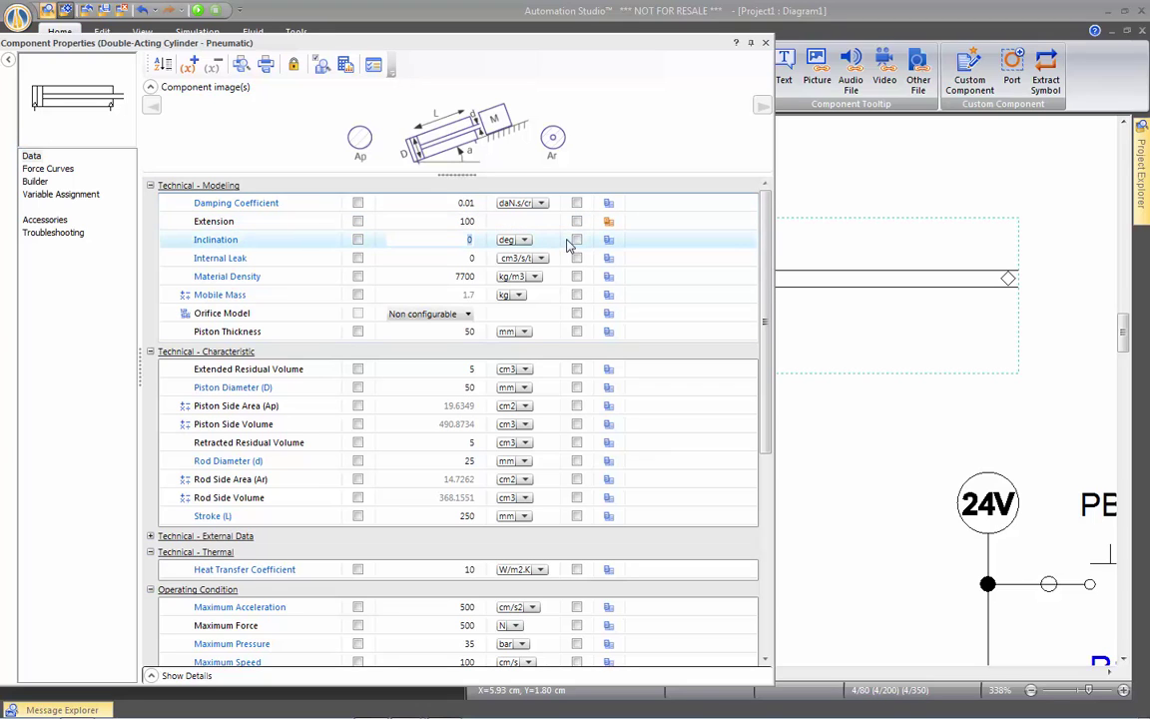
left_click(768, 52)
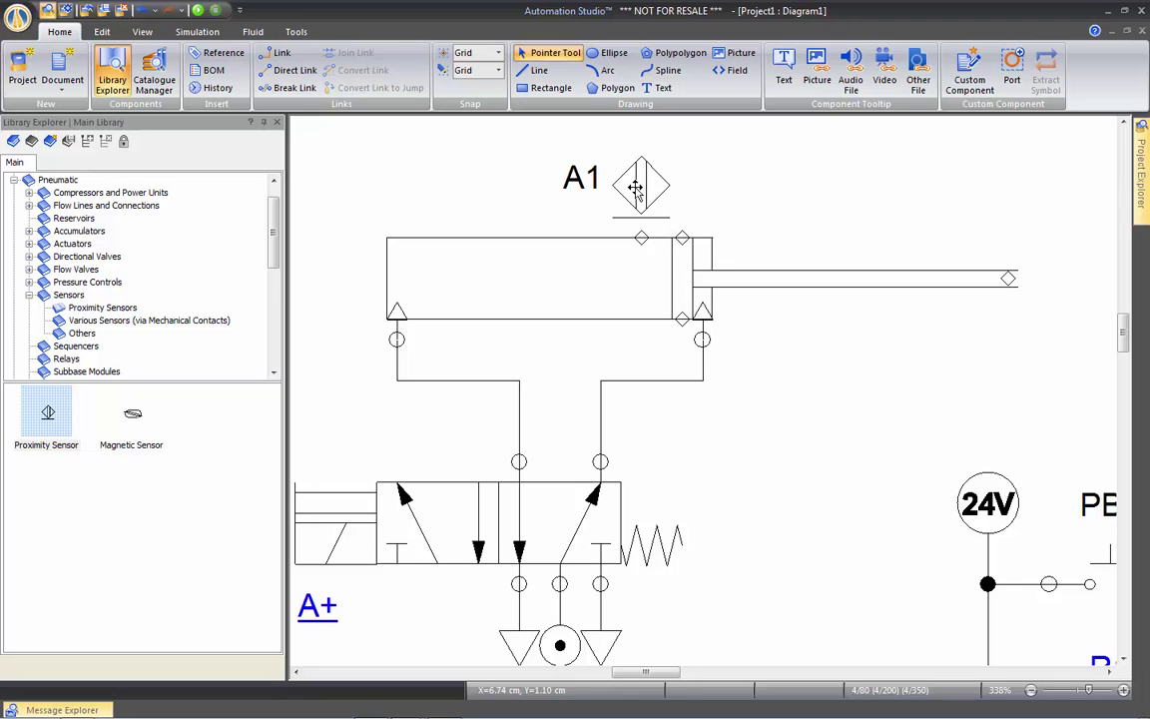
Step: Align sensor A1 above the extended piston position and reopen the cylinder's properties
left_click_drag(636, 186, 678, 191)
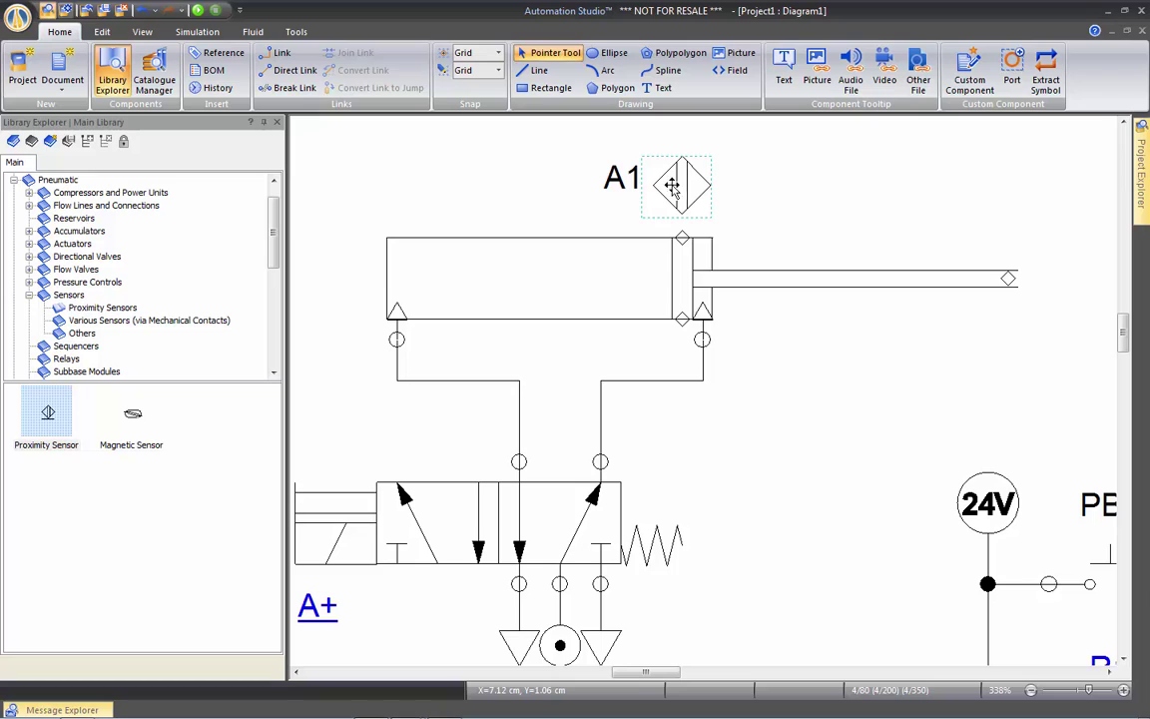
left_click(587, 207)
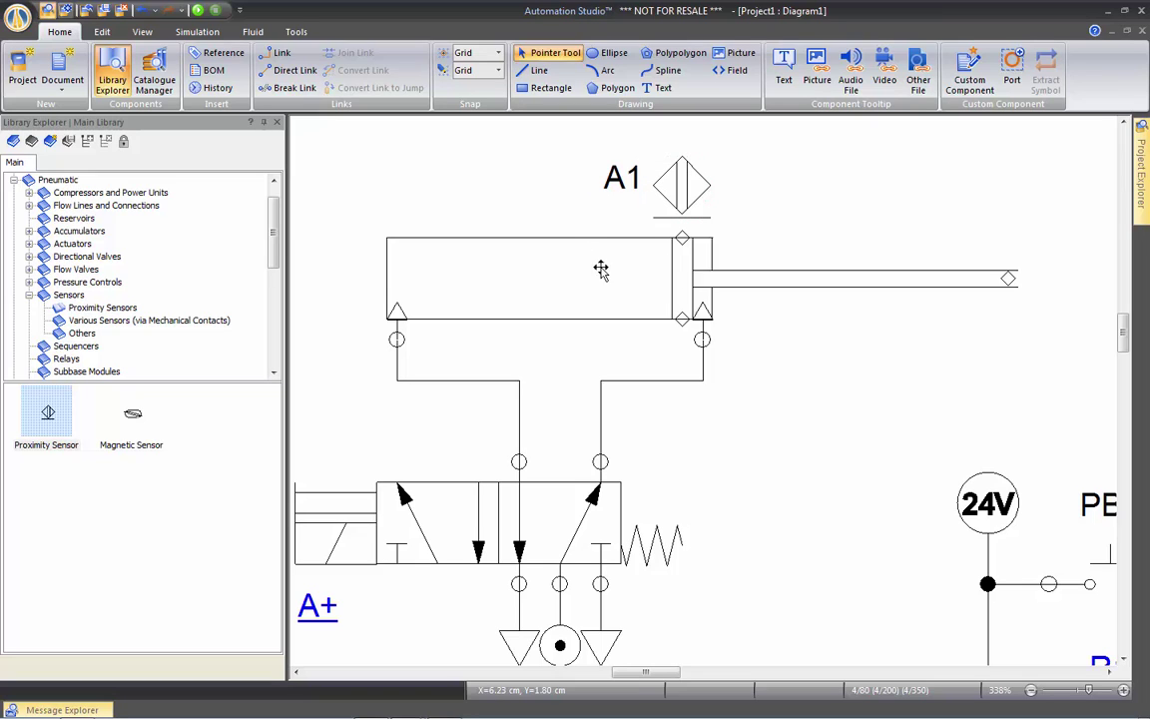
double_click(669, 271)
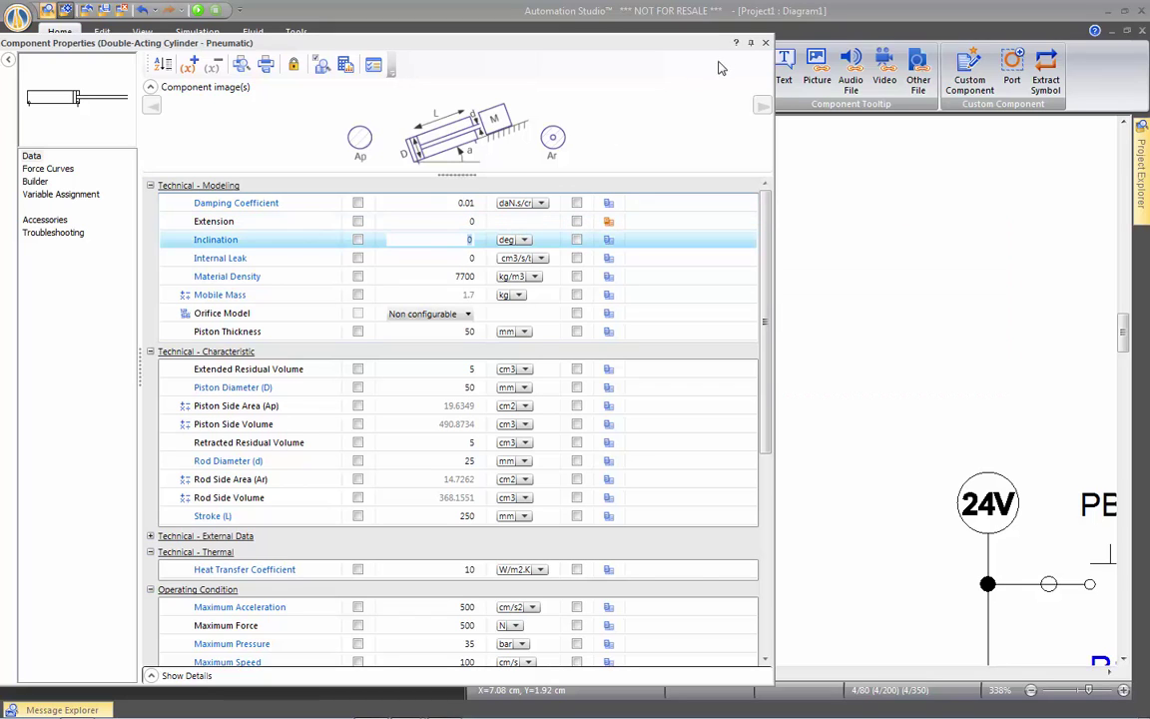
Step: Close the cylinder's properties and use Zoom All Components to fit the circuit
left_click(765, 42)
left_click(806, 247)
right_click(805, 247)
left_click(876, 372)
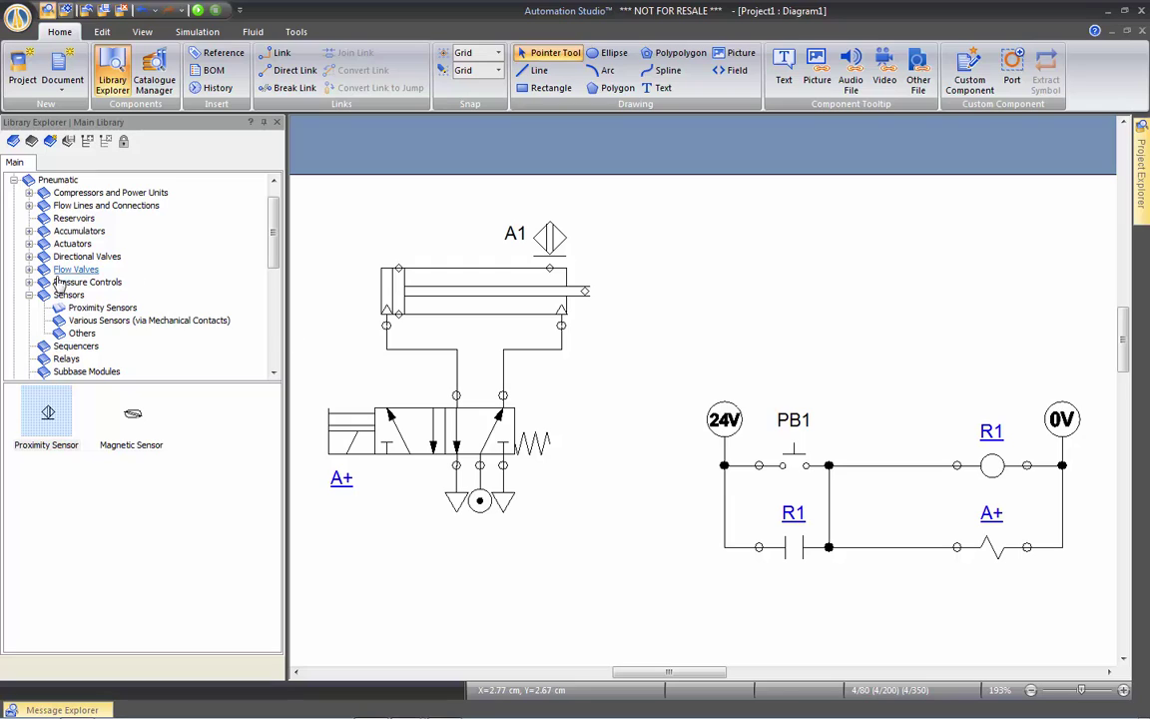
Step: Place a JIC Normally Closed Proximity Switch between PB1 and coil R1
left_click(29, 295)
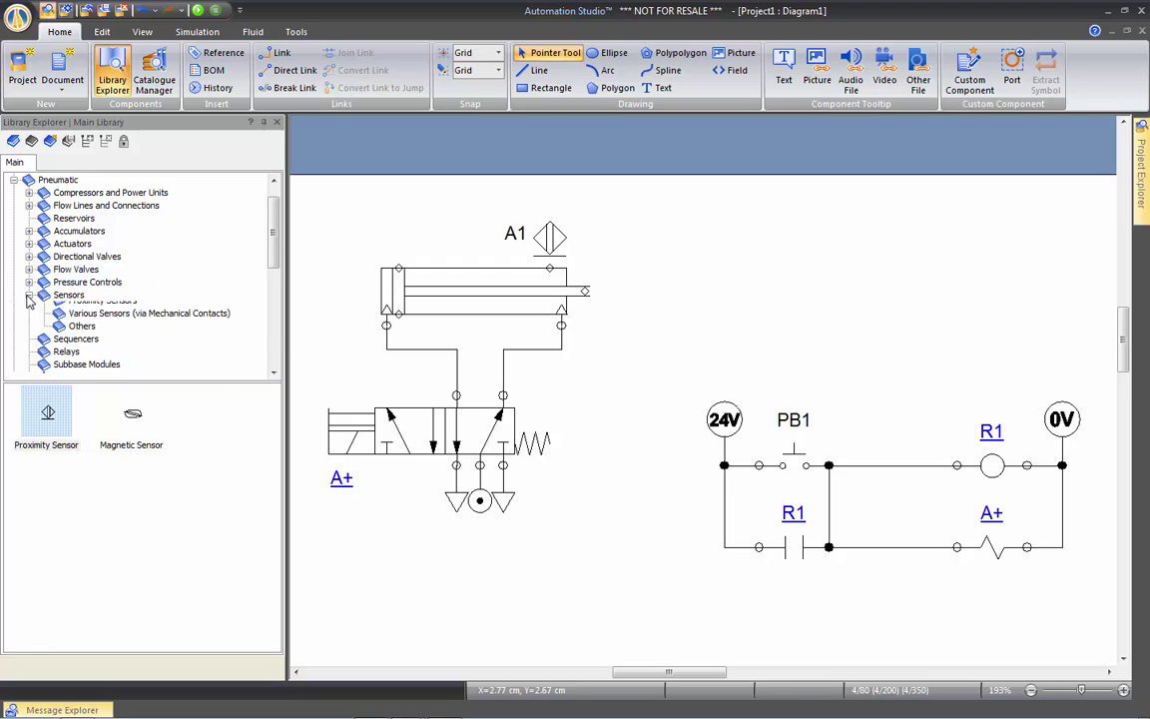
left_click(14, 181)
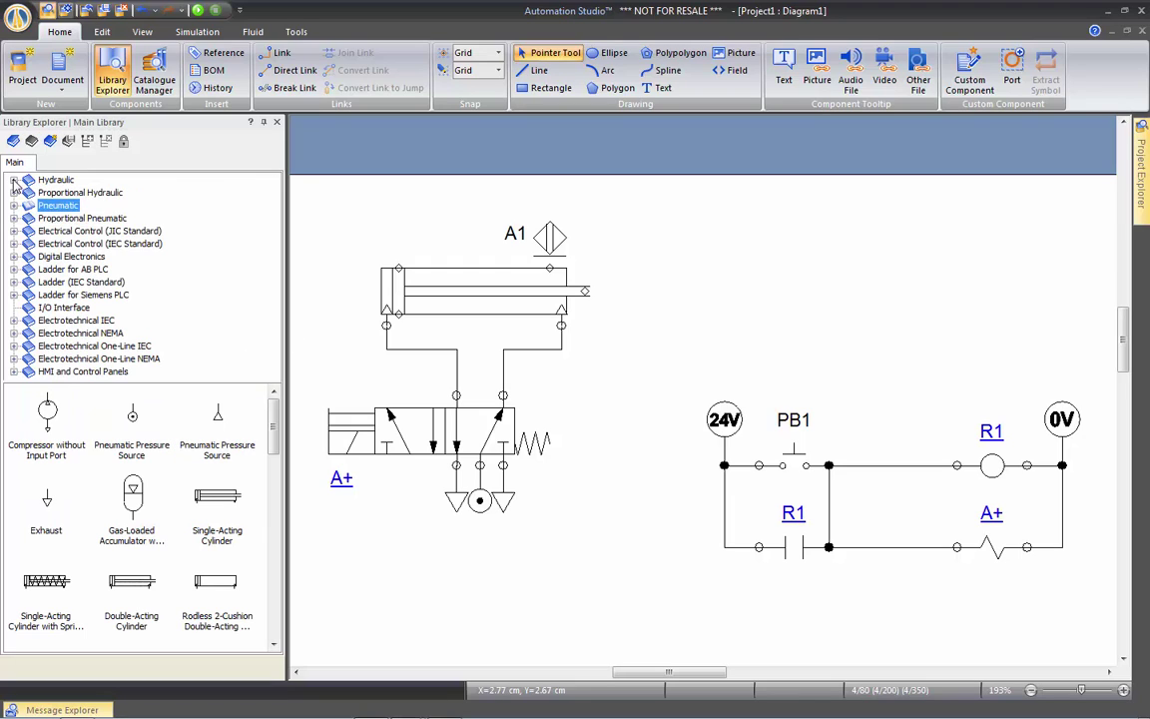
left_click(88, 231)
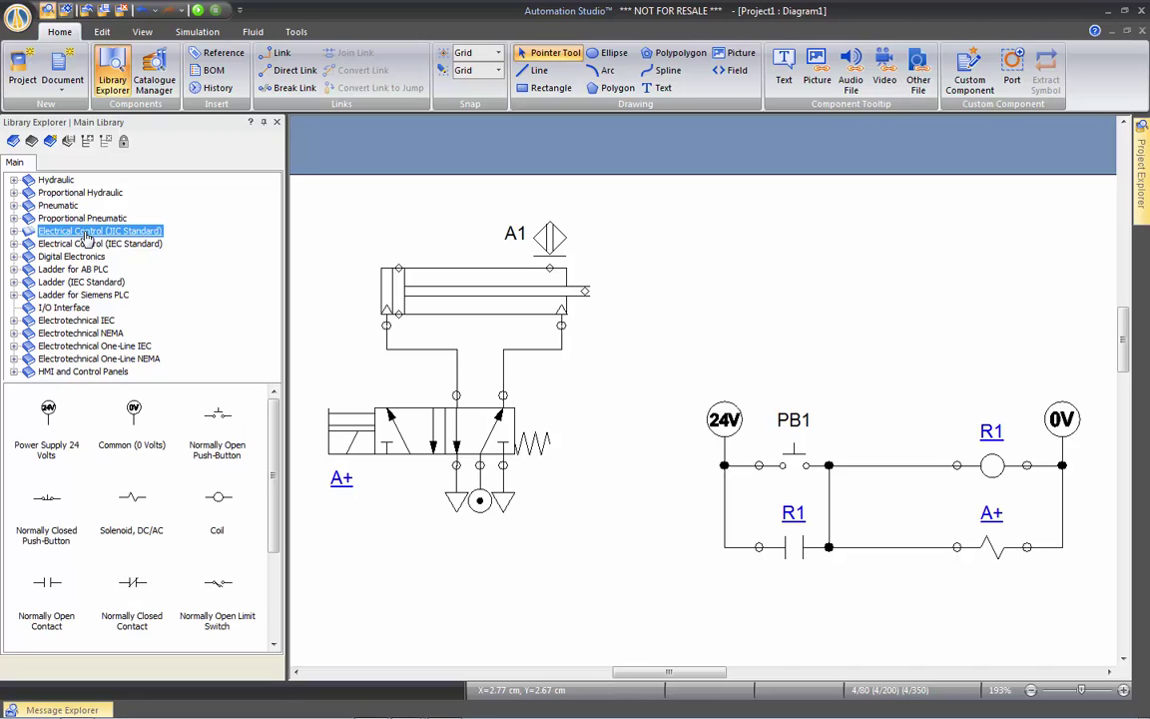
left_click(14, 230)
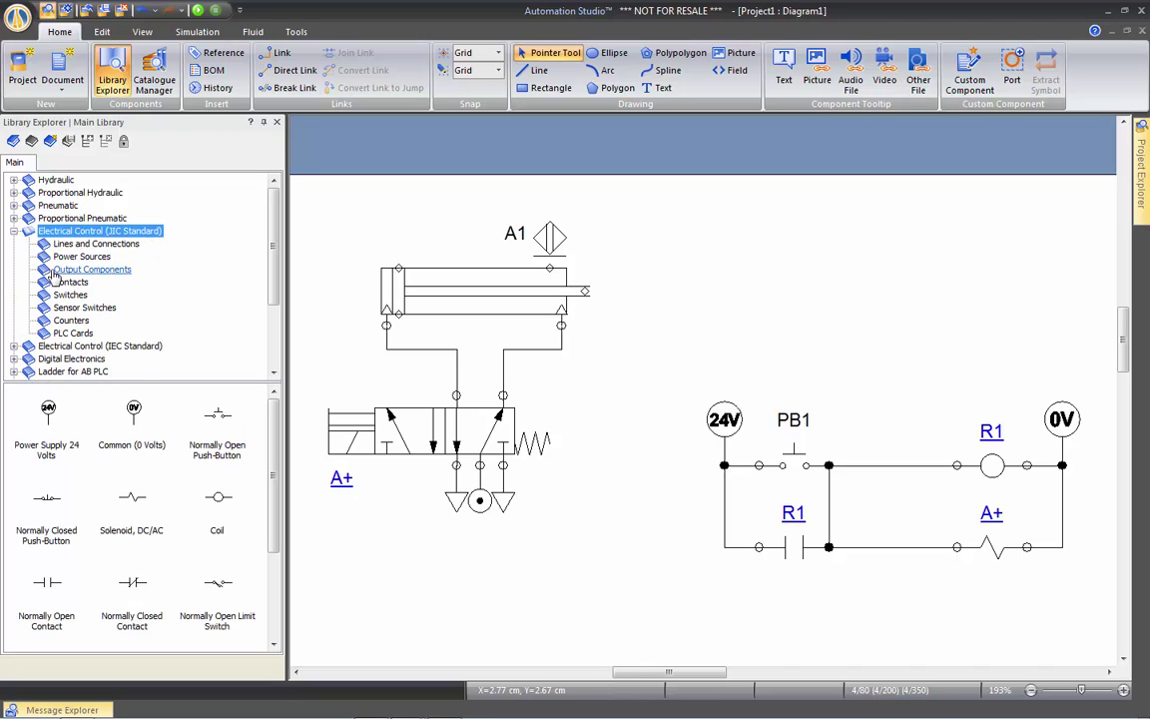
left_click(62, 307)
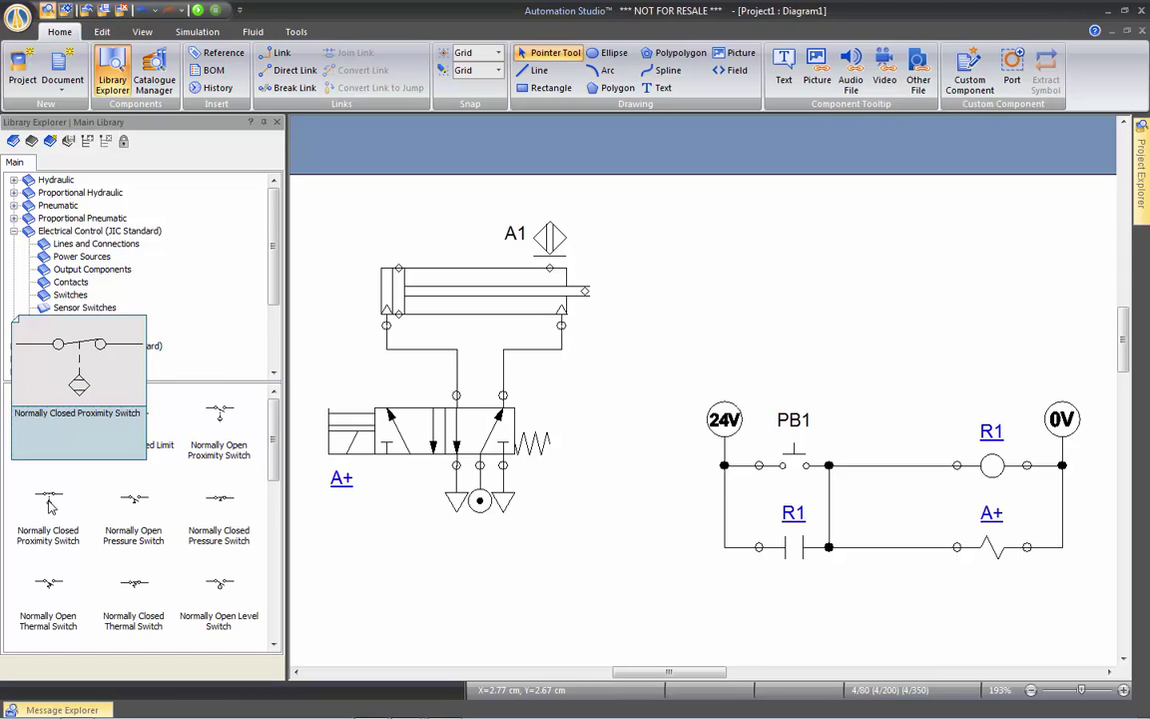
left_click_drag(50, 506, 896, 489)
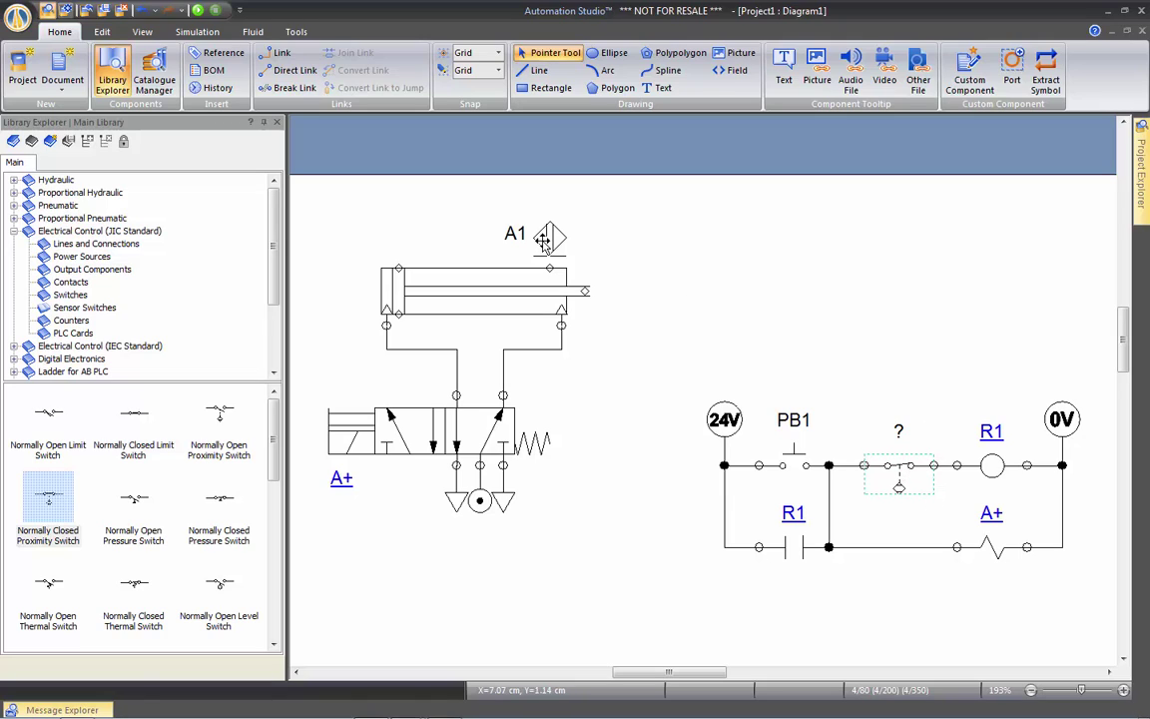
Step: Assign the proximity switch to sensor A1 via its Variable Assignment settings
double_click(903, 469)
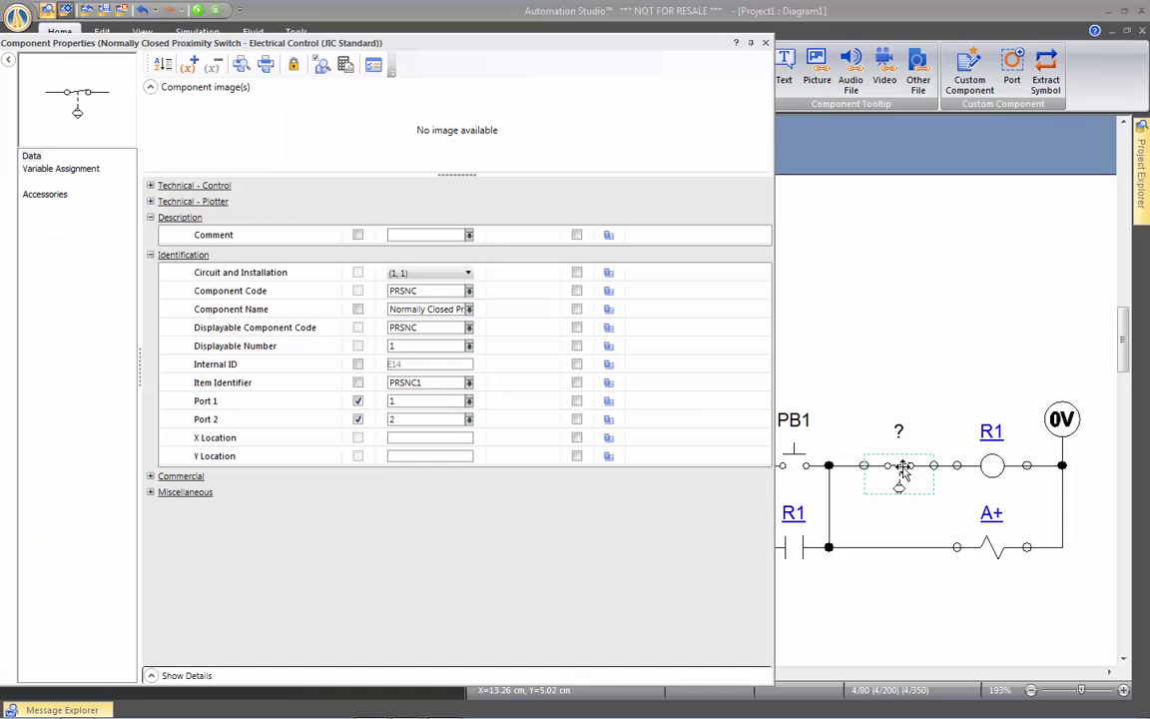
left_click(61, 169)
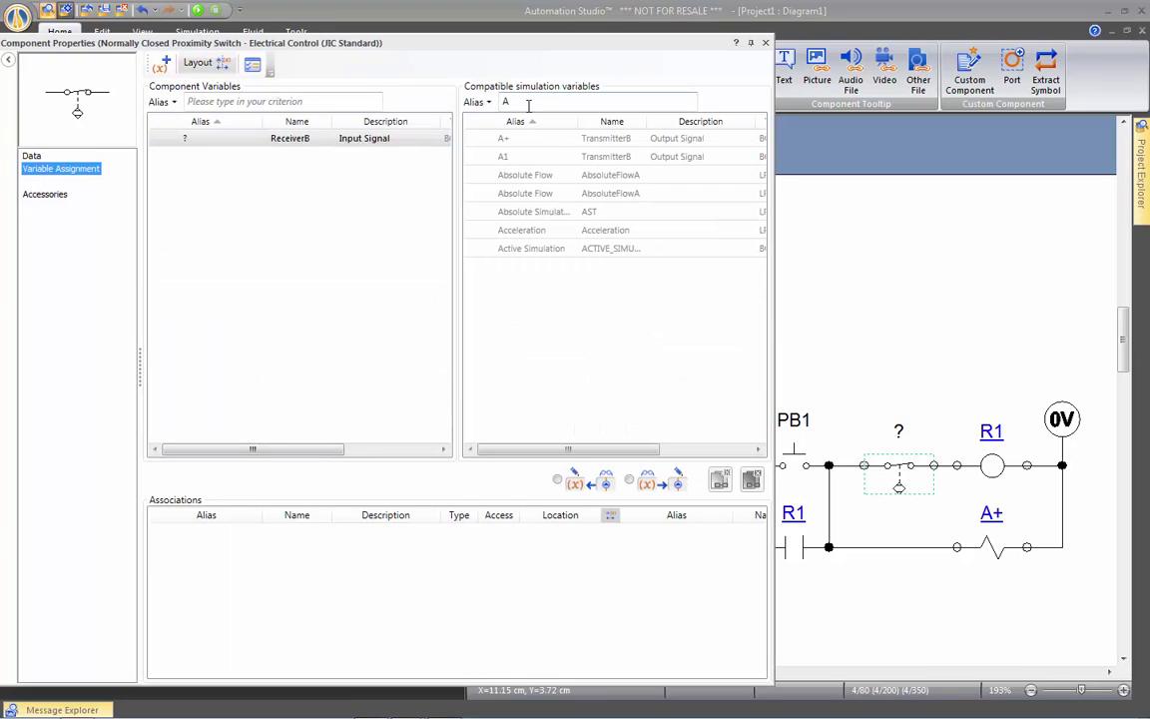
double_click(516, 163)
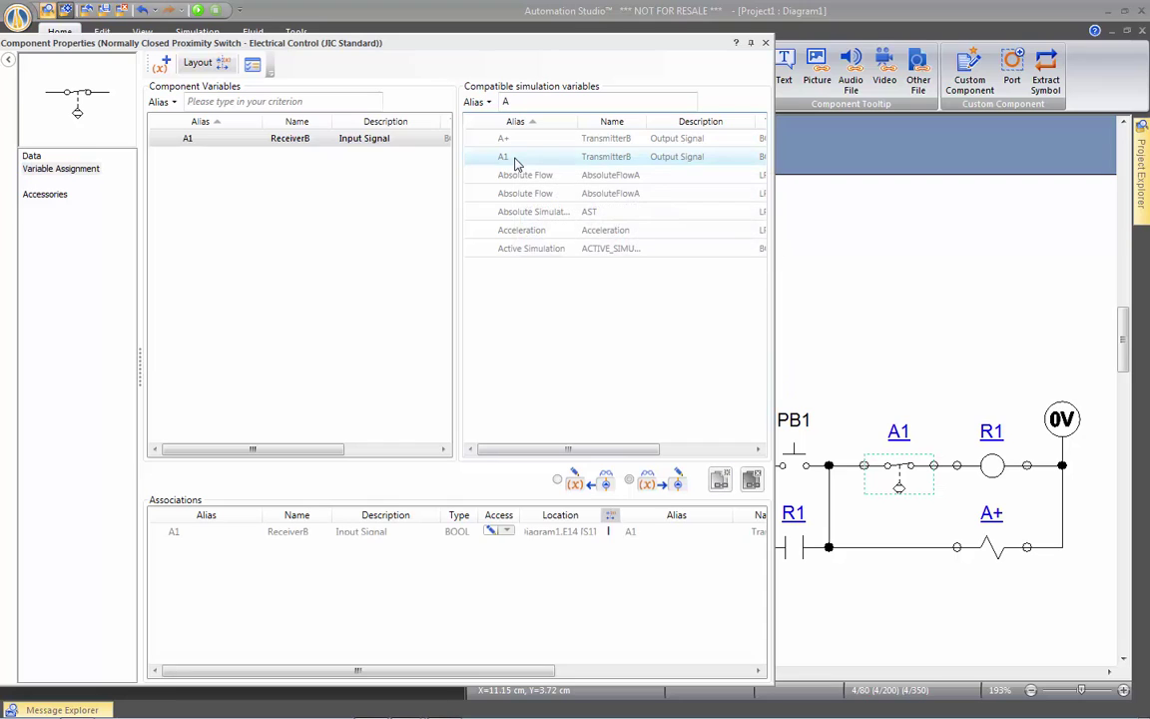
left_click(765, 43)
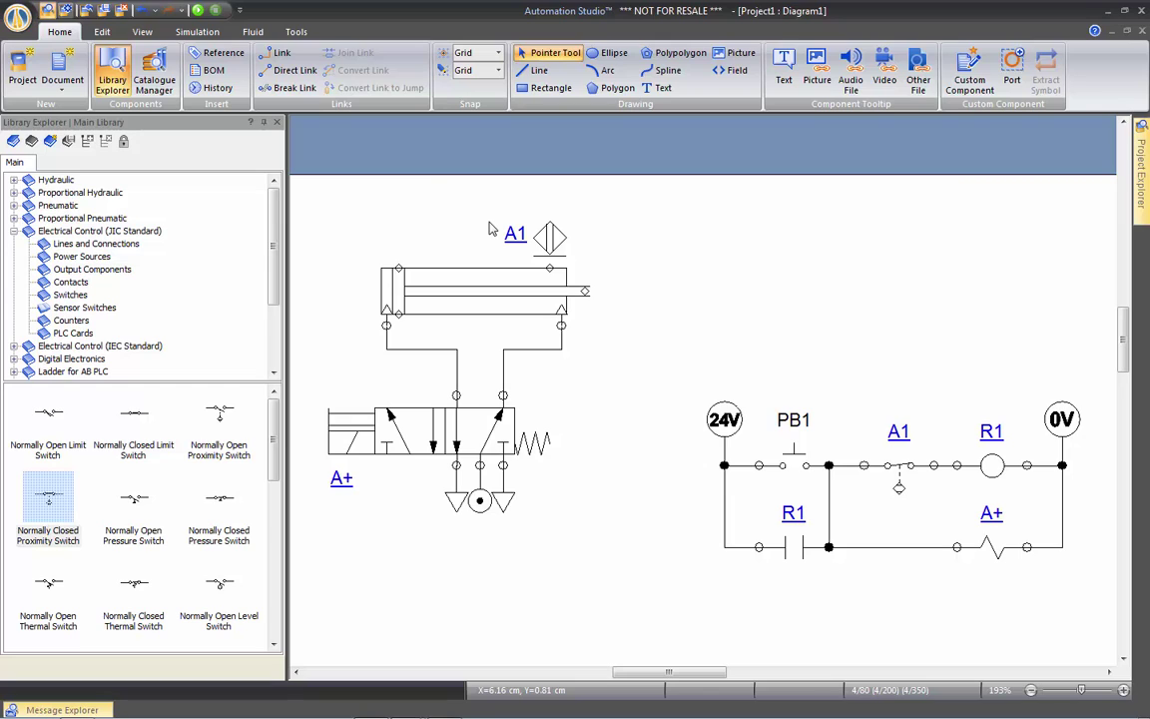
left_click(198, 11)
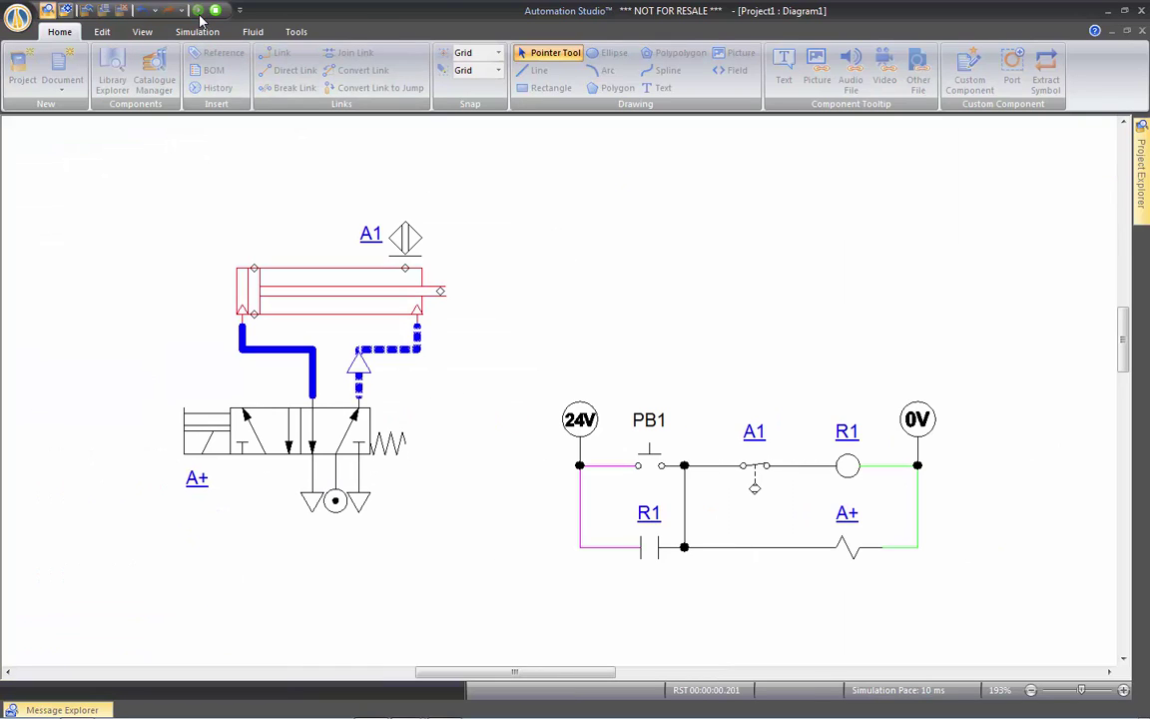
left_click(652, 475)
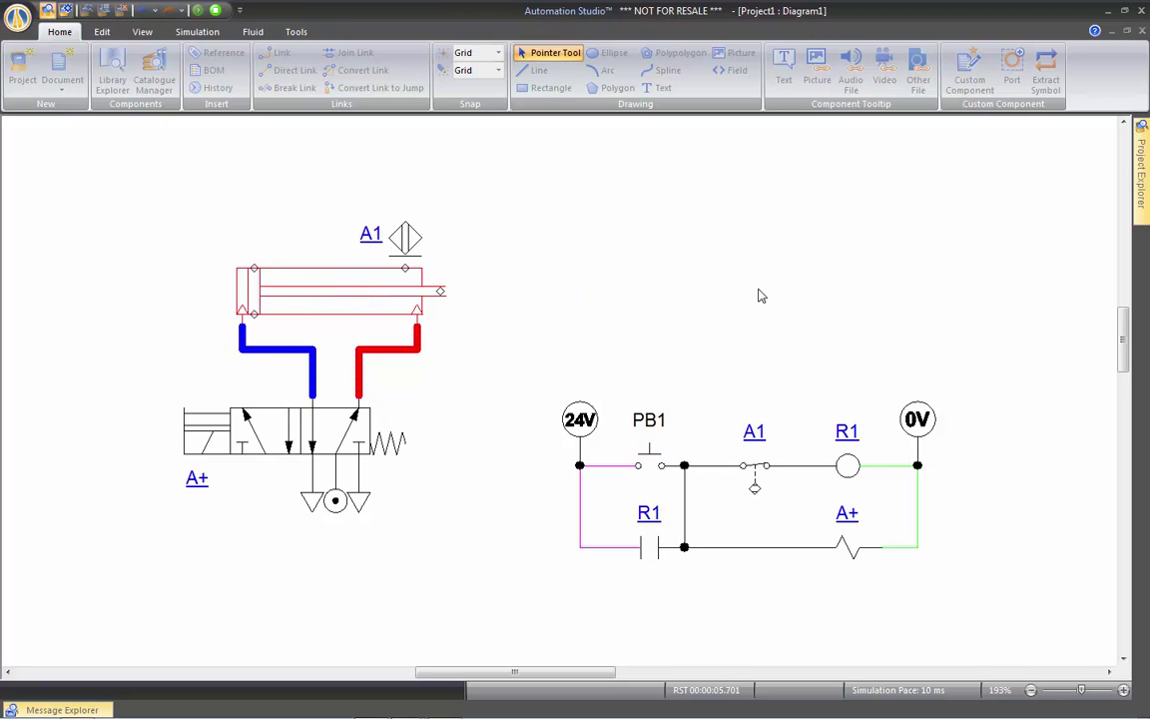
left_click(197, 32)
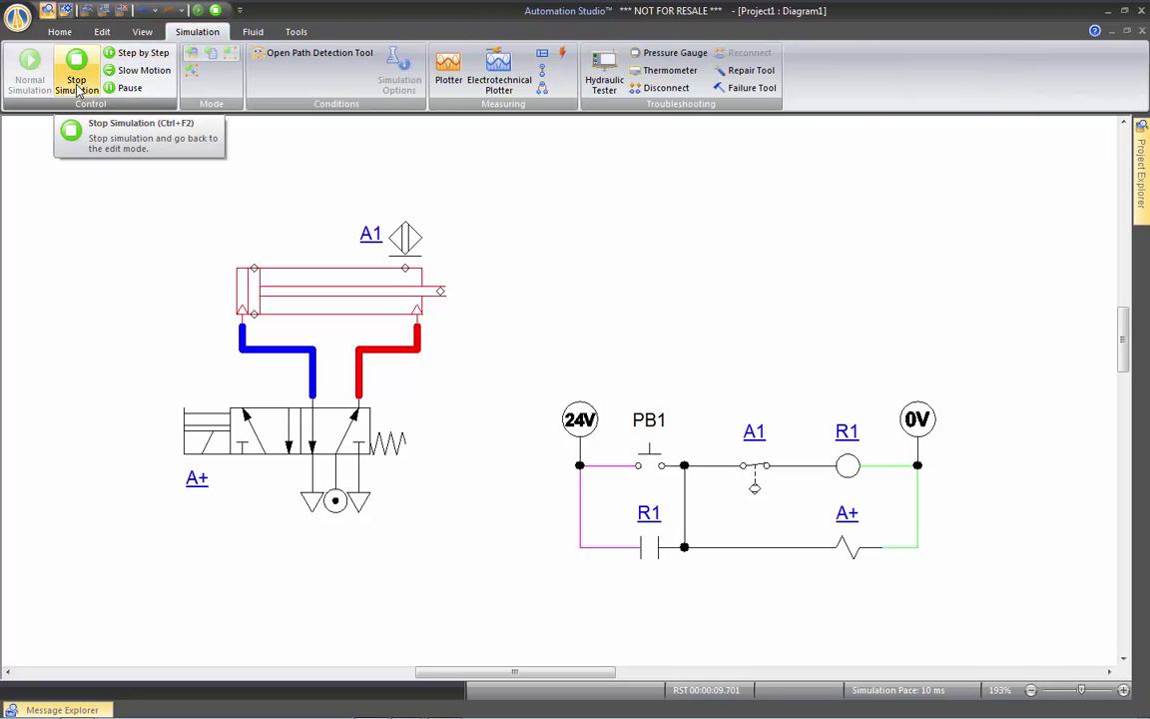
left_click(118, 72)
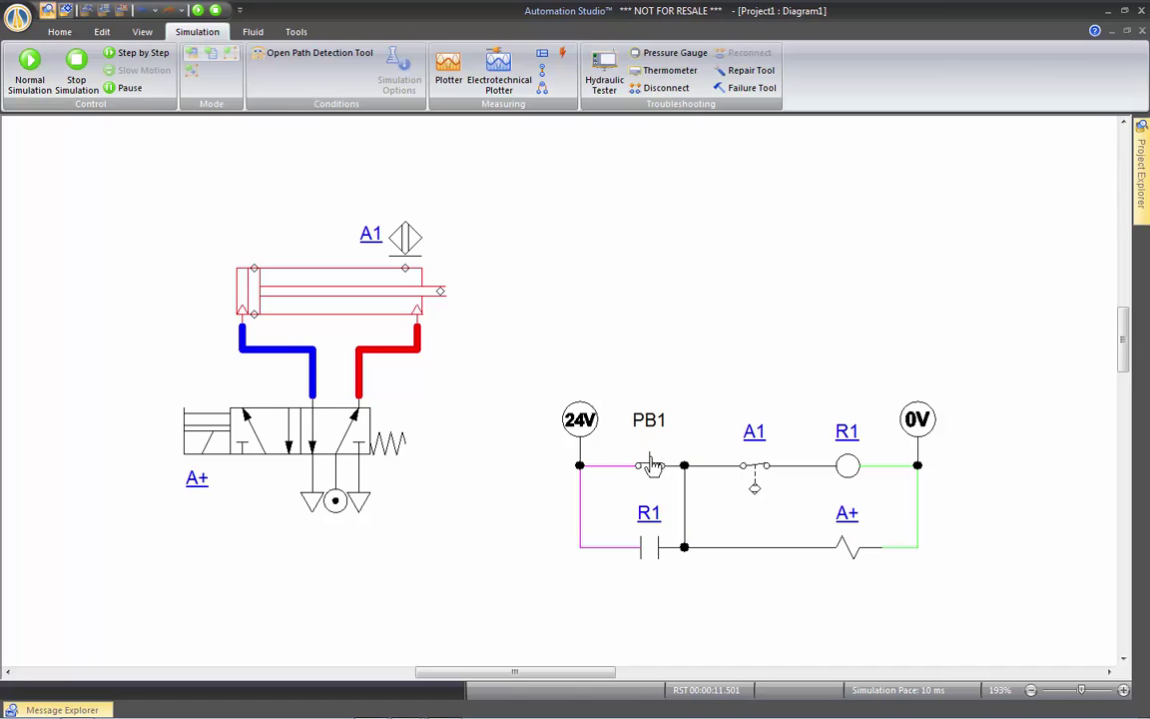
left_click(652, 465)
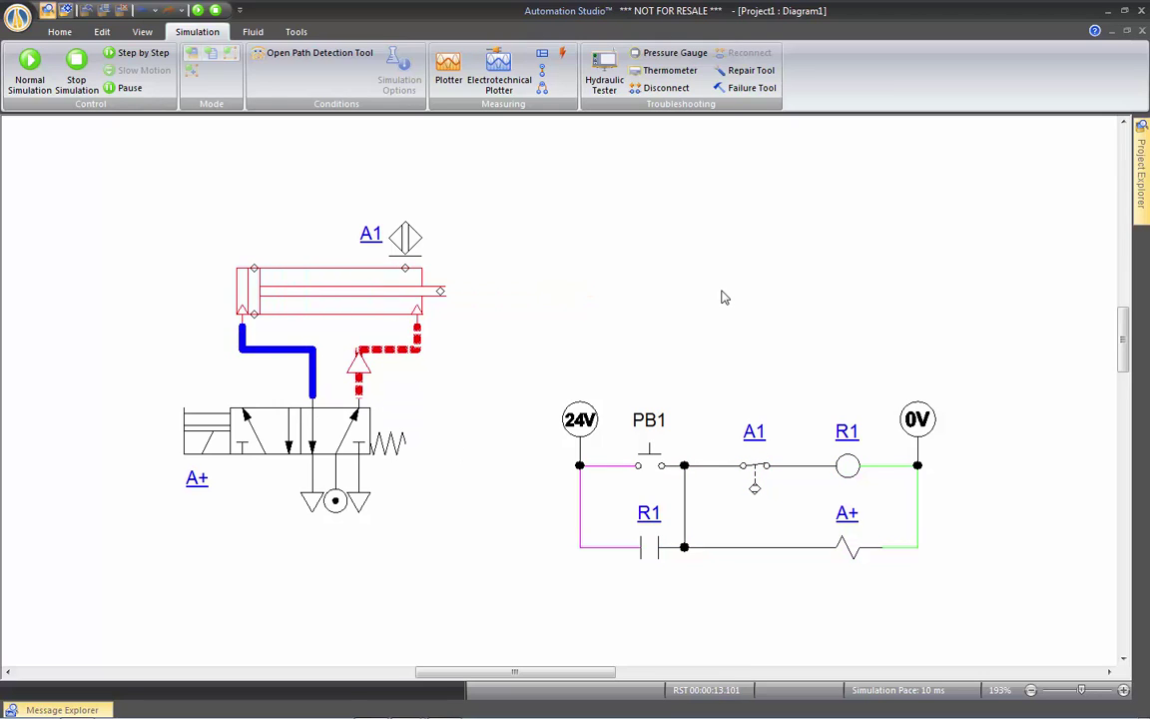
left_click(215, 10)
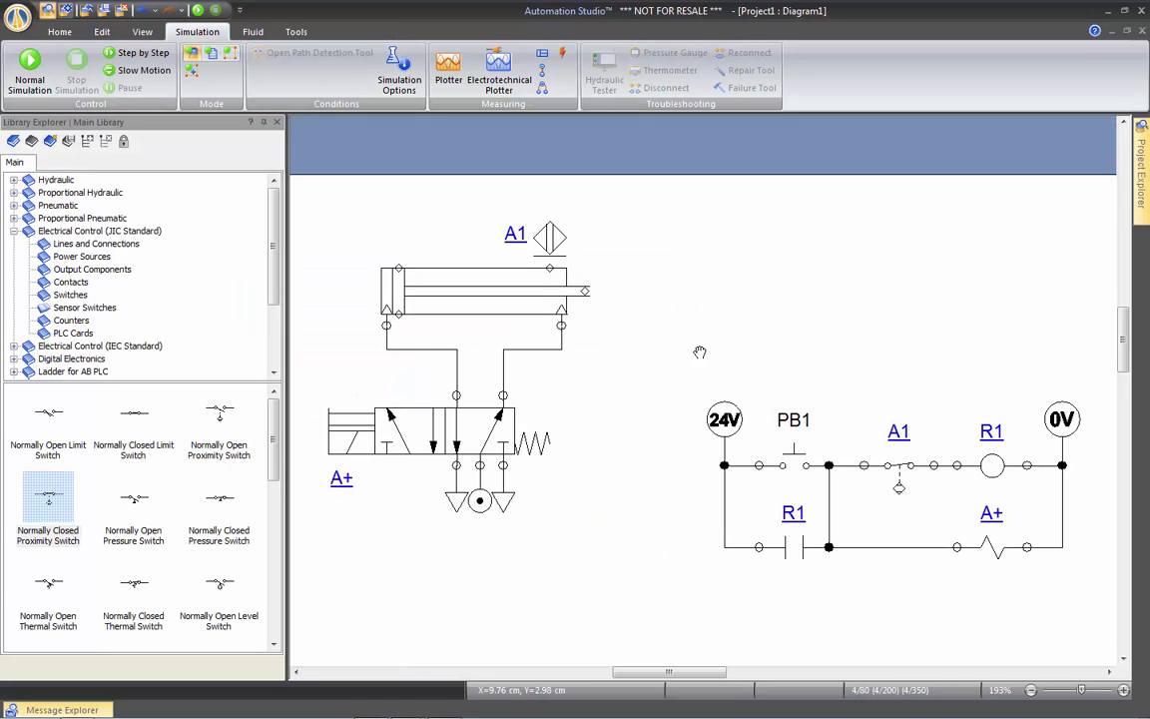
Step: Move solenoid A+ below the lower wire and delete the leftover wire segment
left_click_drag(699, 355, 684, 272)
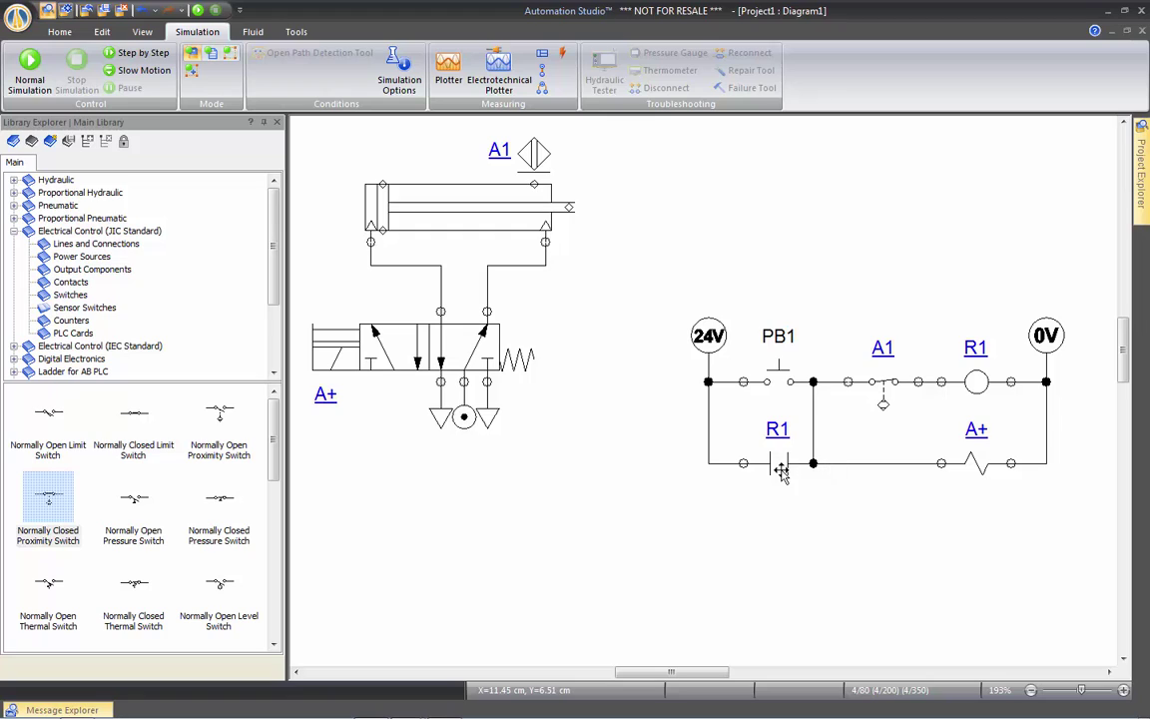
left_click_drag(979, 469, 978, 562)
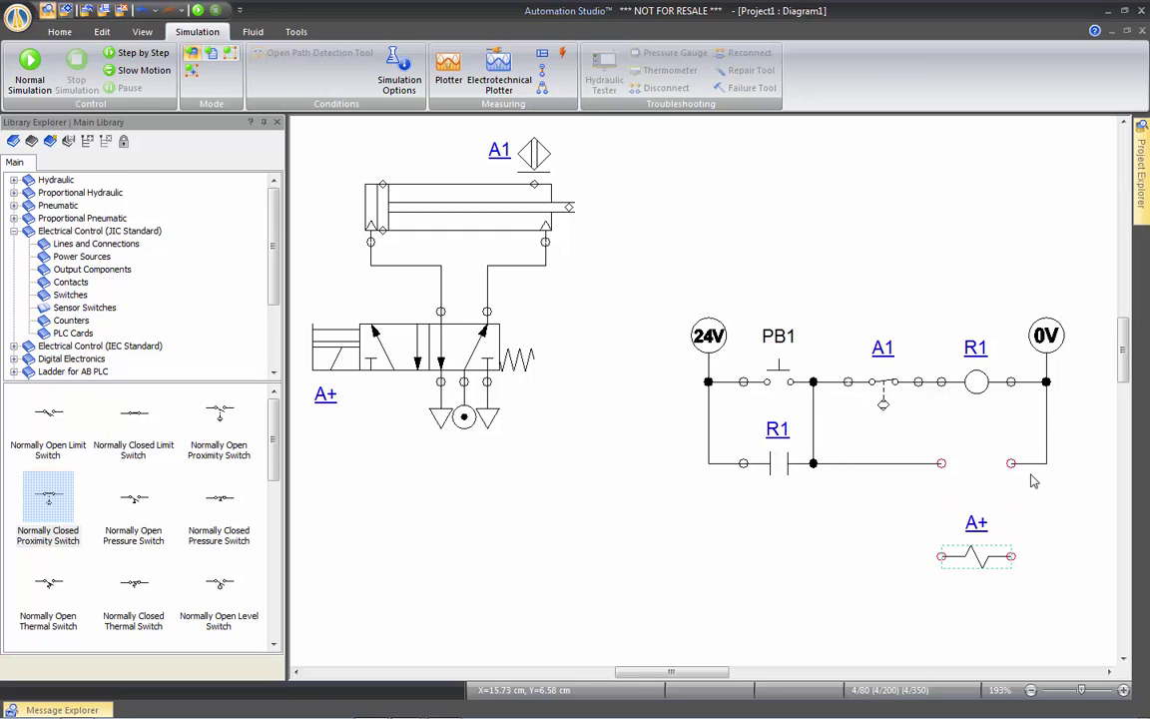
key("ctrl+z")
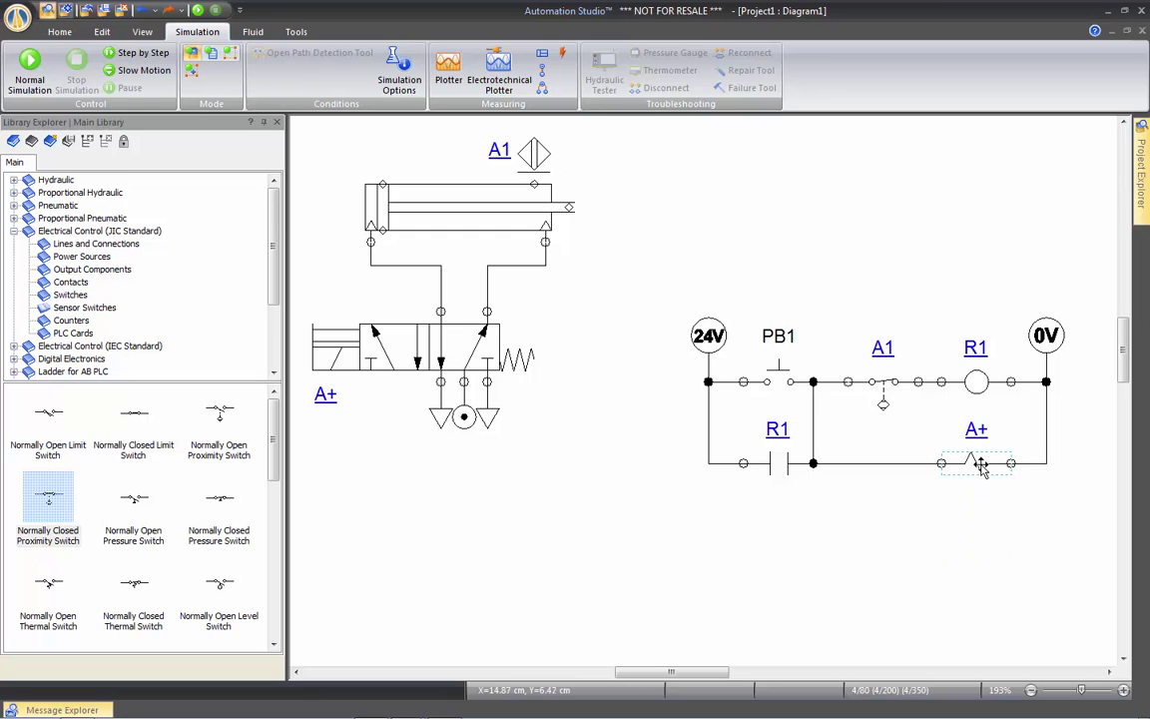
mouse_move(979, 472)
left_mouse_down()
mouse_move(973, 511)
mouse_move(988, 471)
left_mouse_up()
left_click_drag(978, 464, 983, 549)
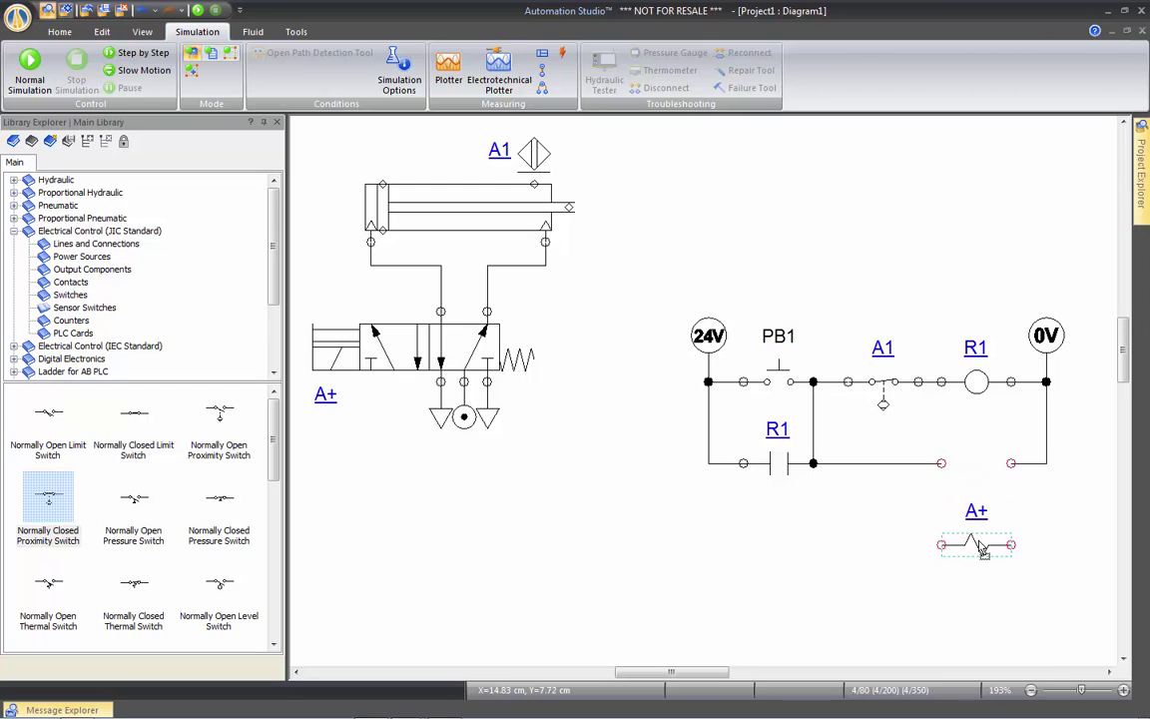
left_click(909, 464)
key("Delete")
Step: Reconnect 0V to A+, add a copied R1 contact and wire it to the left rail
left_click(1014, 465)
left_click_drag(1010, 462, 1012, 544)
left_click(1021, 589)
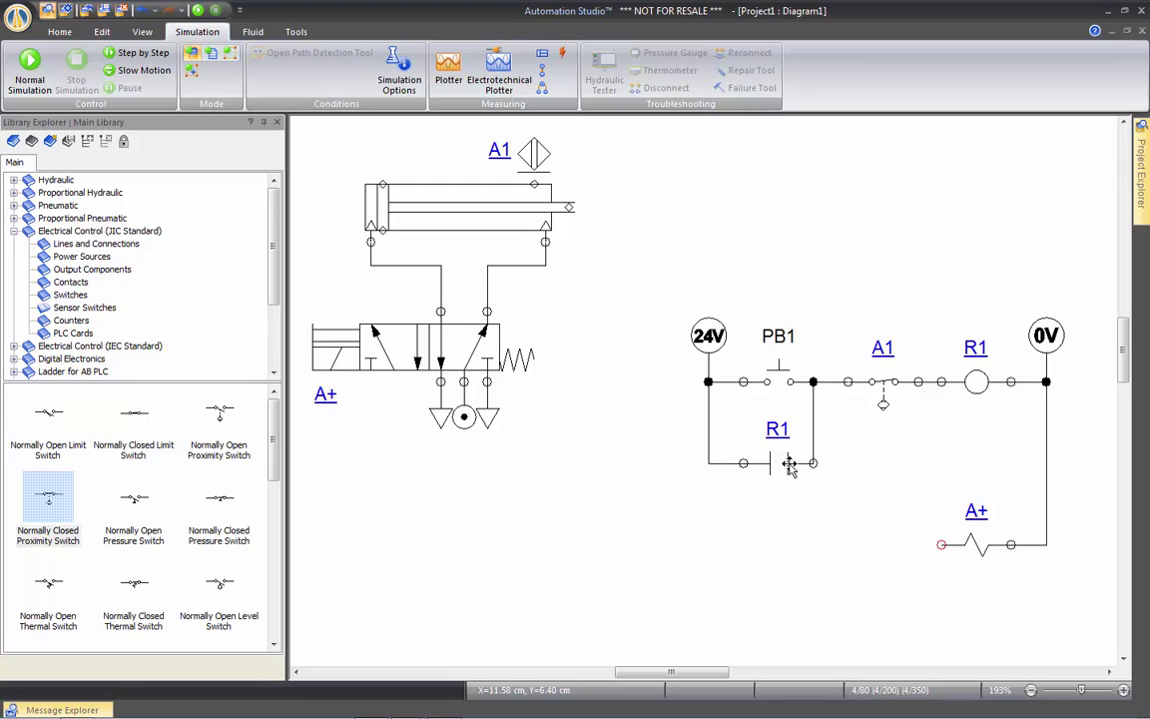
left_click_drag(789, 466, 941, 544)
left_click_drag(744, 545, 709, 466)
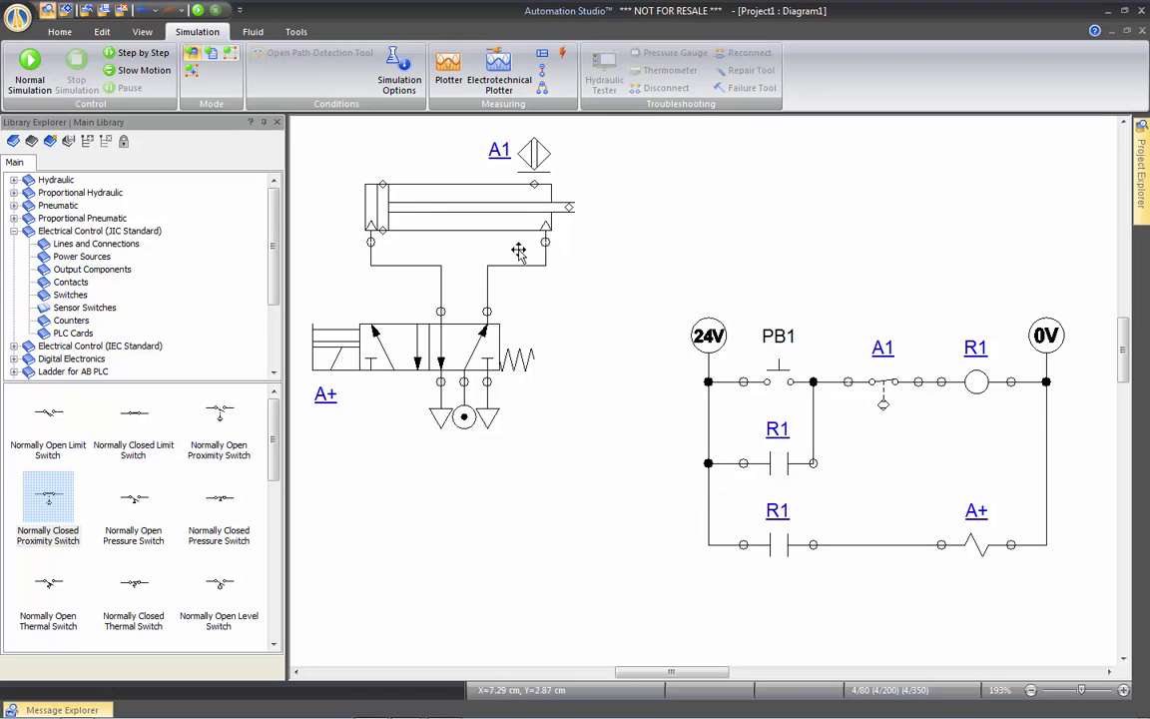
Step: Simulate the revised circuit with a PB1 press, stop it, and close Project1
left_click(195, 11)
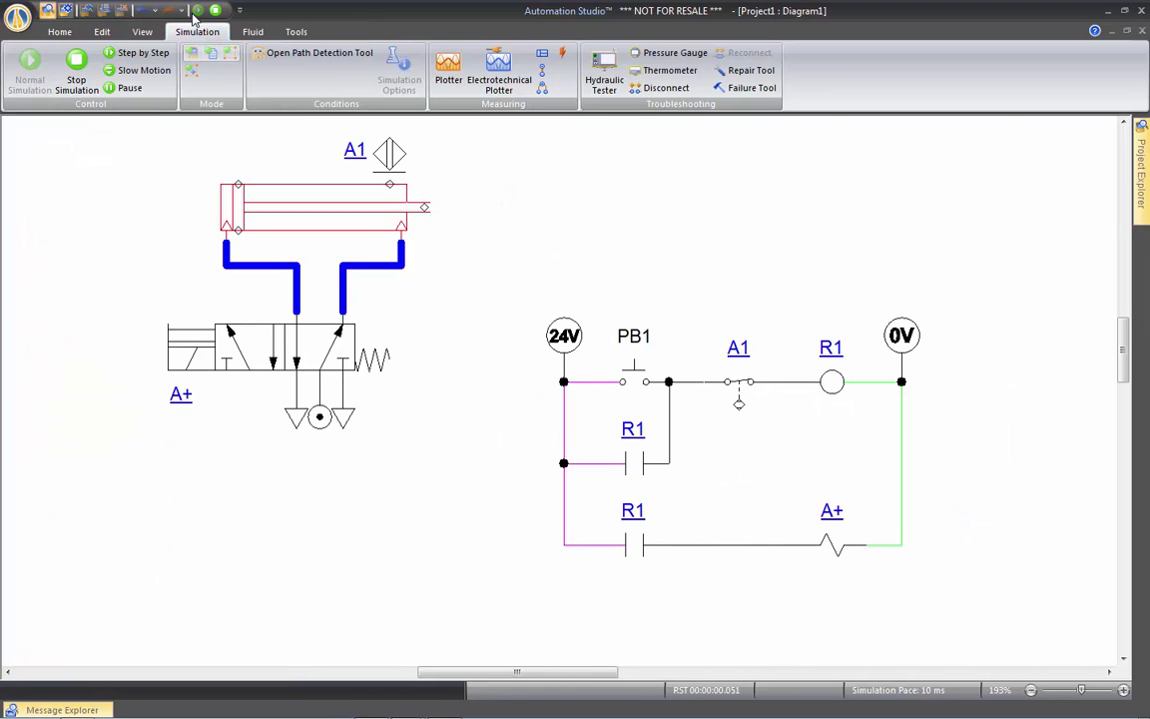
left_click(640, 383)
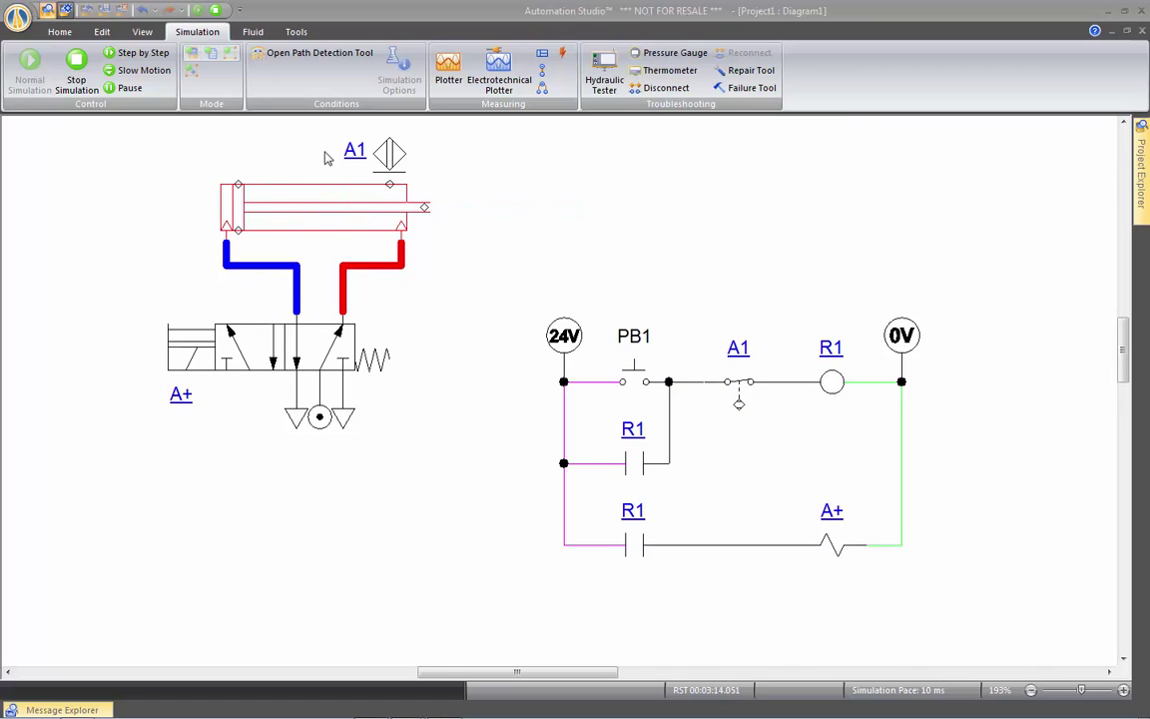
left_click(215, 10)
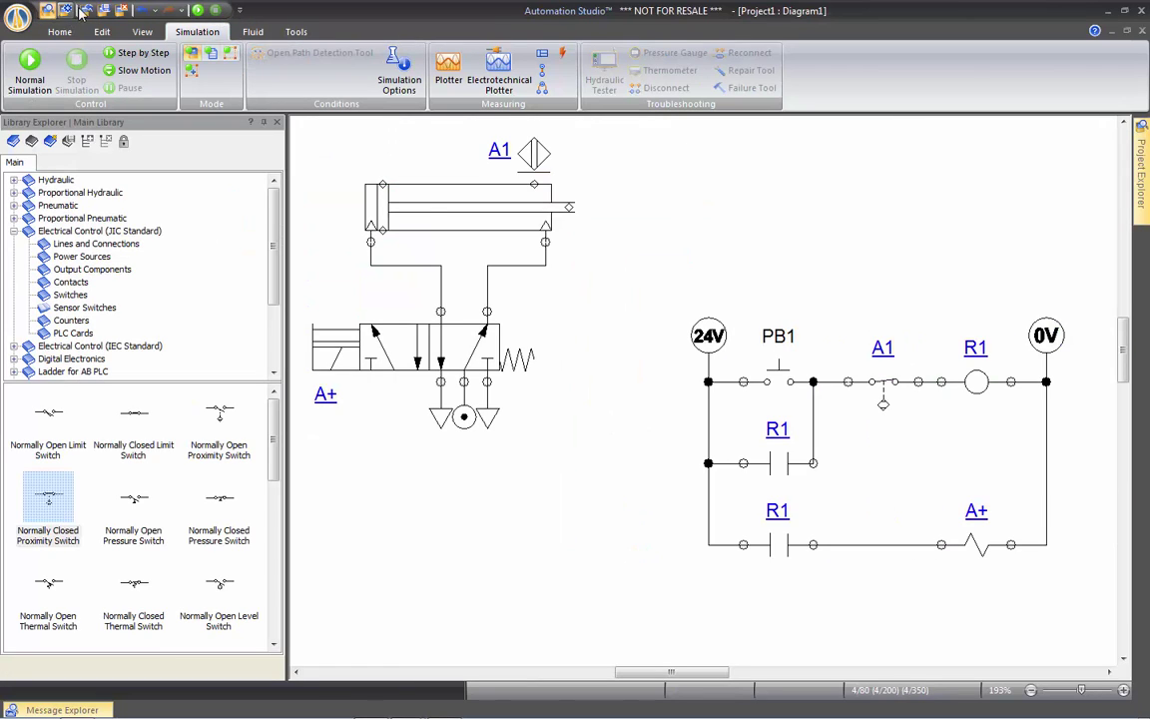
left_click(69, 8)
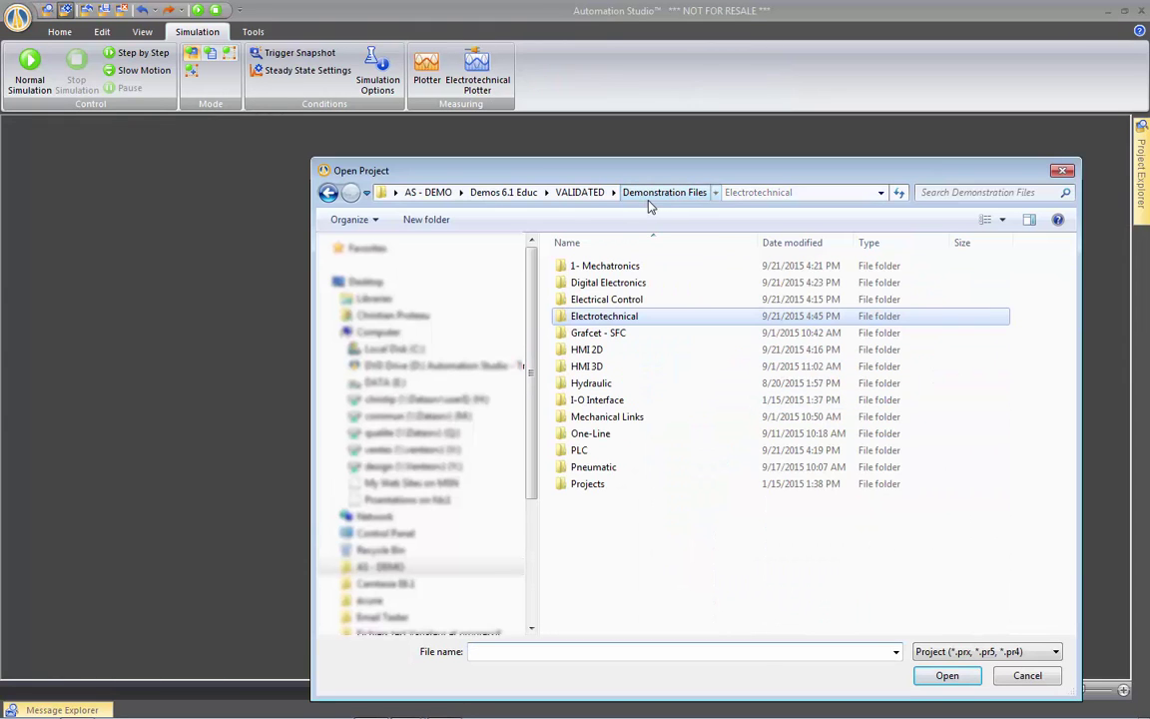
Step: Open the EL - PN (A+ B+ B- A-) sample from Electrical Control demonstration files and hide the library panel
double_click(604, 294)
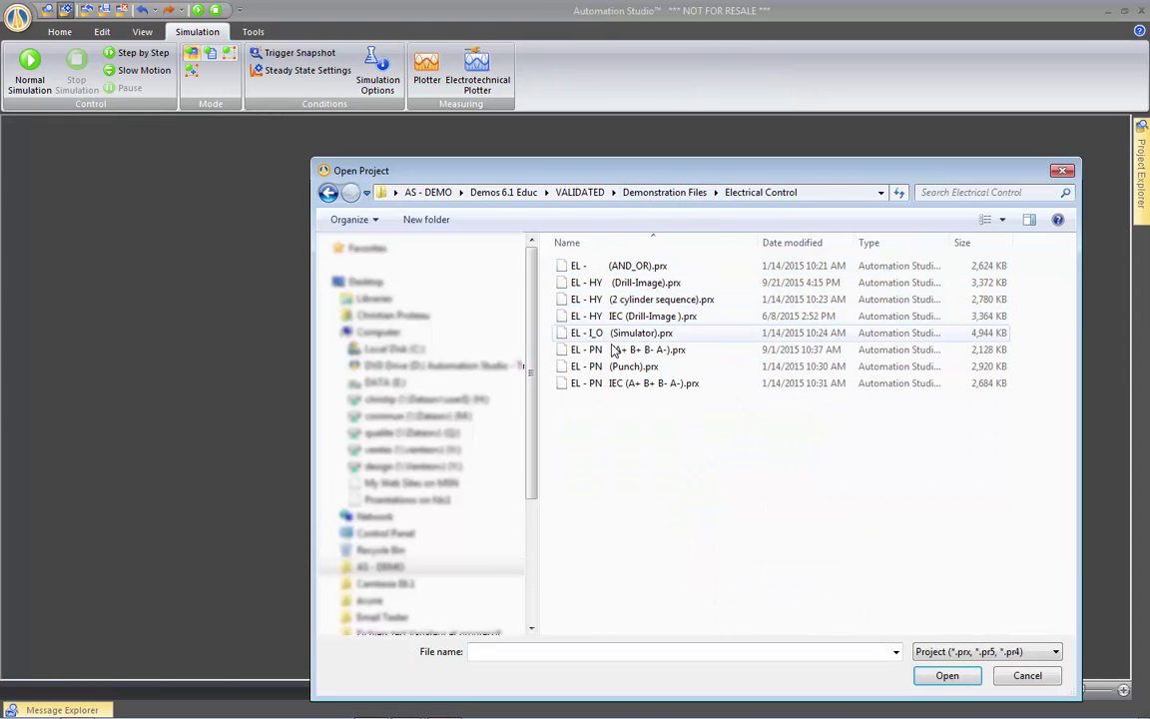
double_click(619, 350)
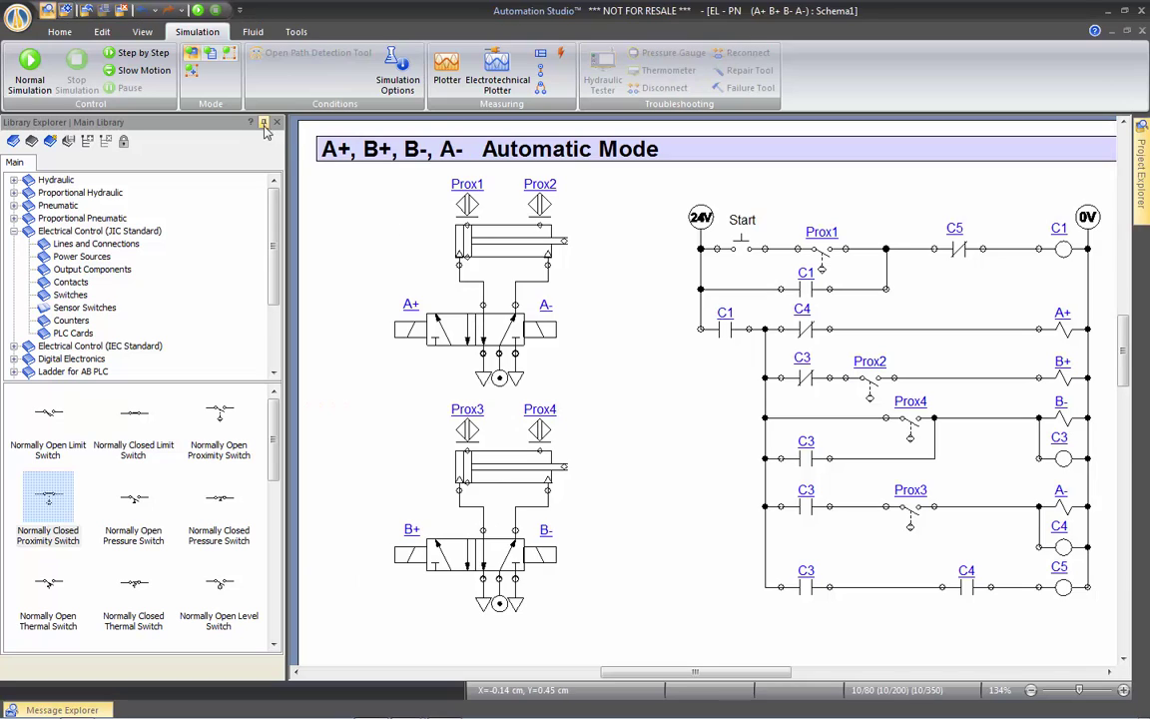
left_click(250, 122)
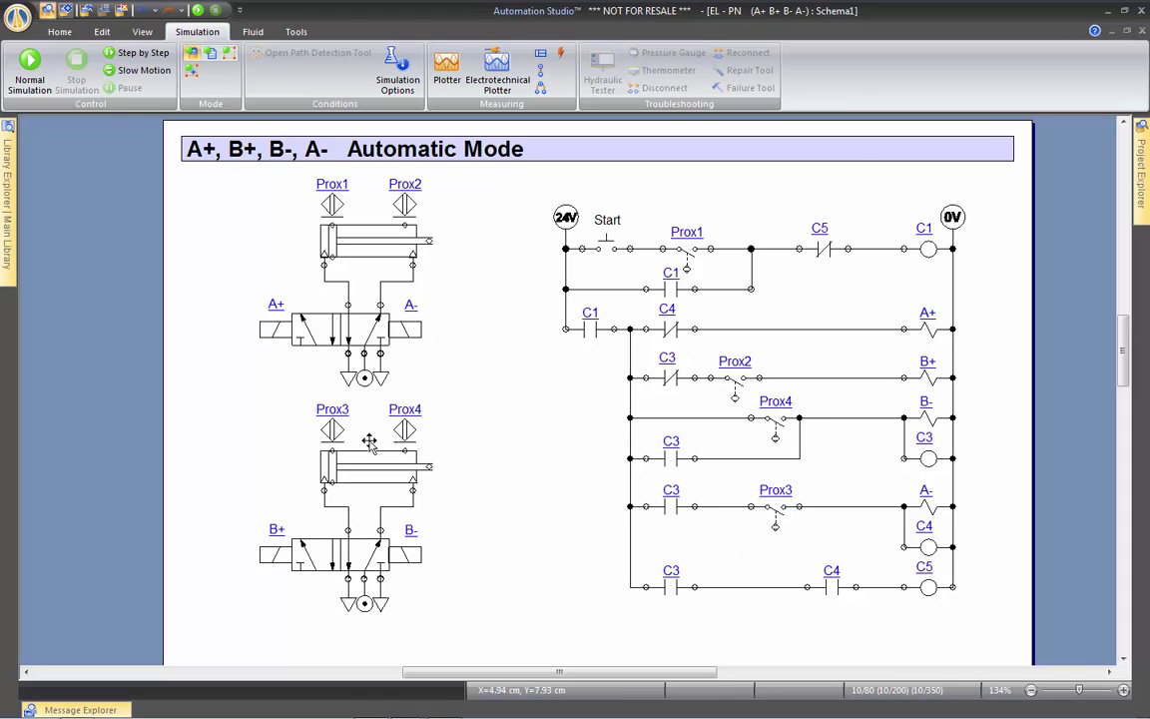
Step: Simulate the sample and press Start twice to run the A+ B+ B- A- cylinder sequence
left_click(198, 11)
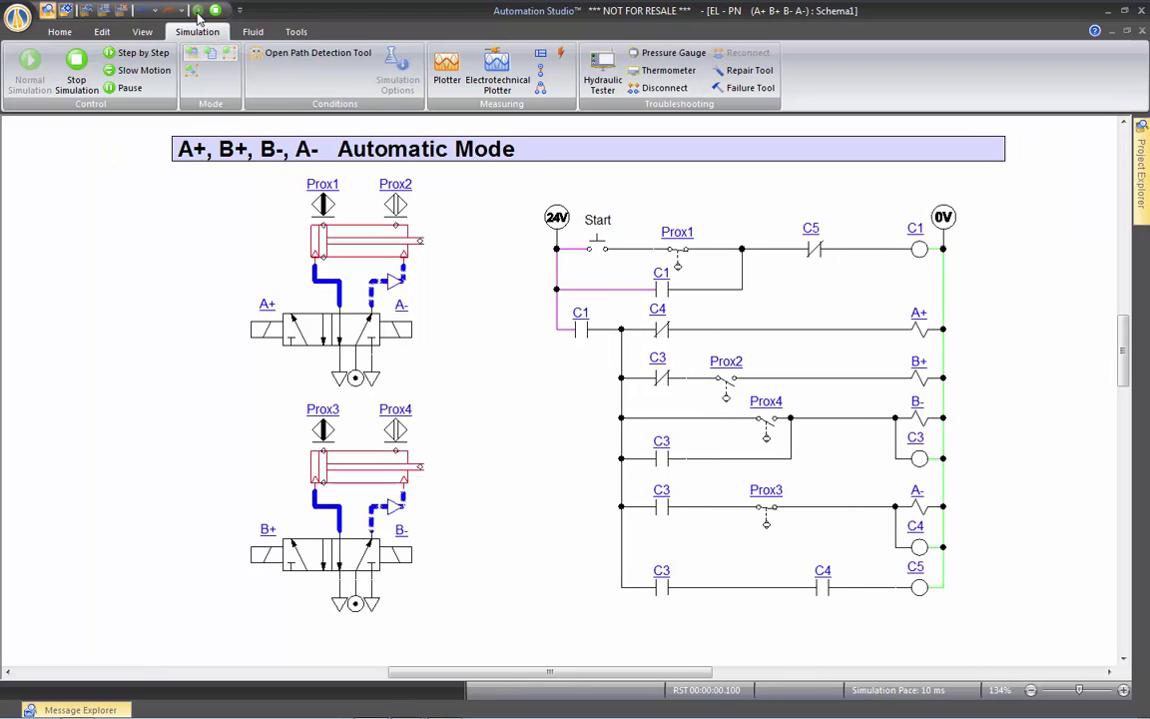
left_click(602, 253)
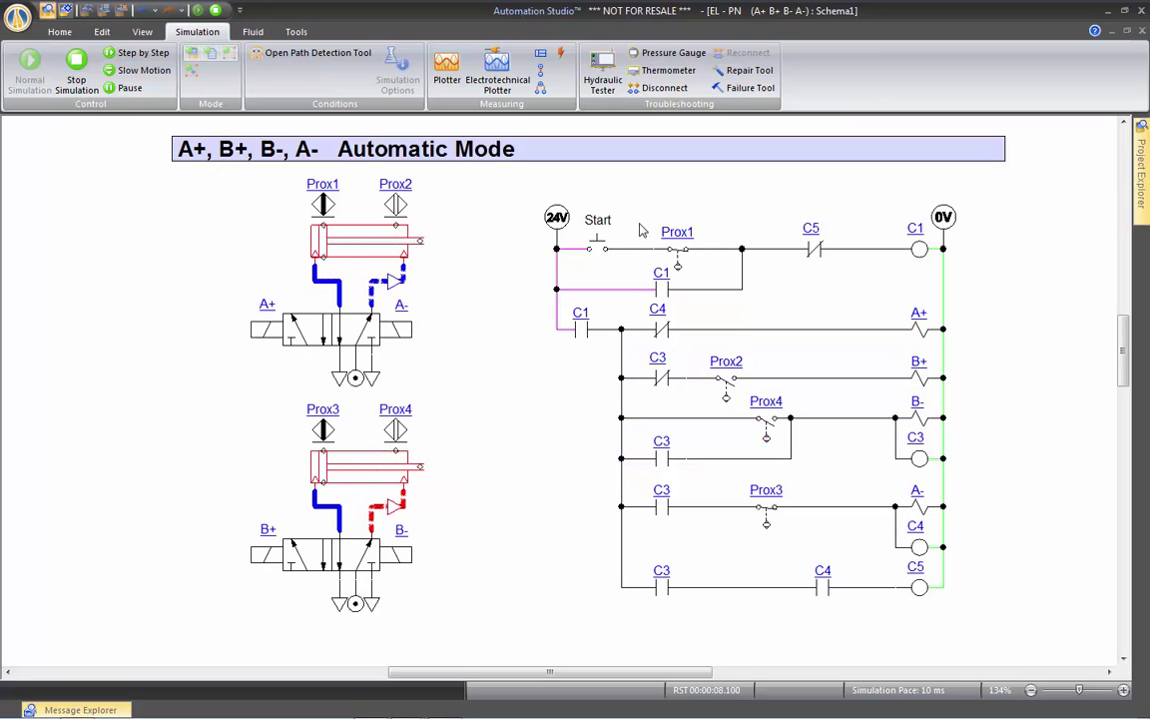
left_click(599, 249)
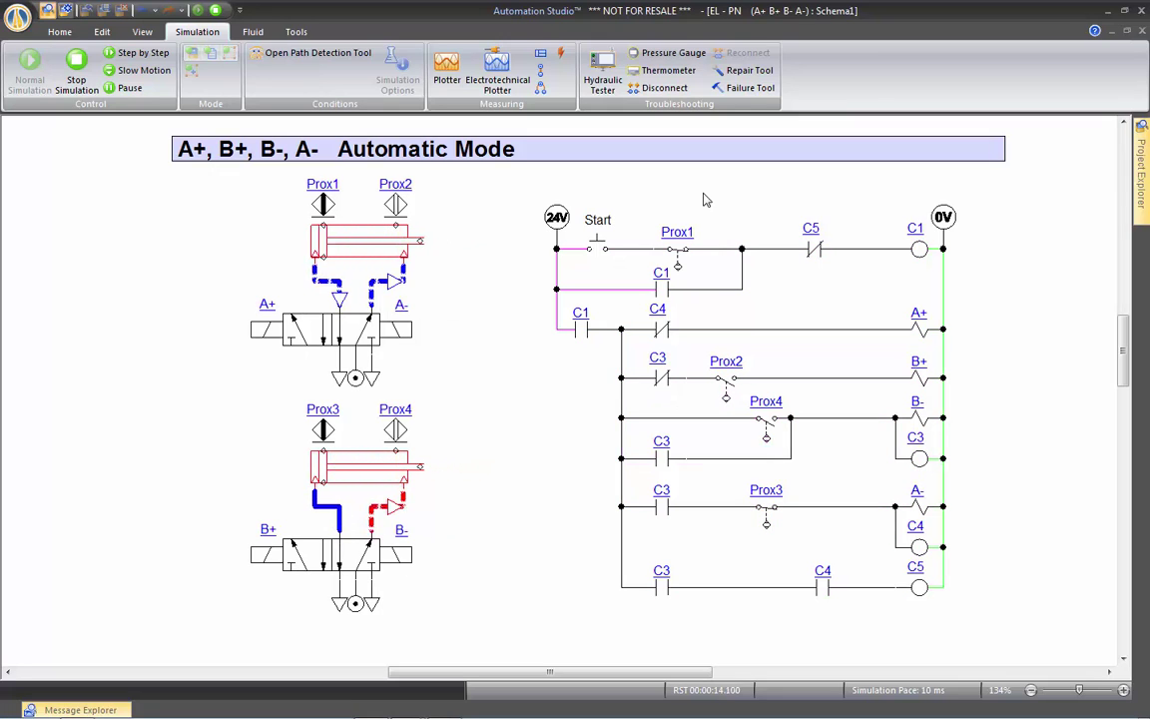
Step: Stop the simulation and open the EL - PN IEC (A+ B+ B- A-) sample
left_click(212, 10)
left_click(65, 10)
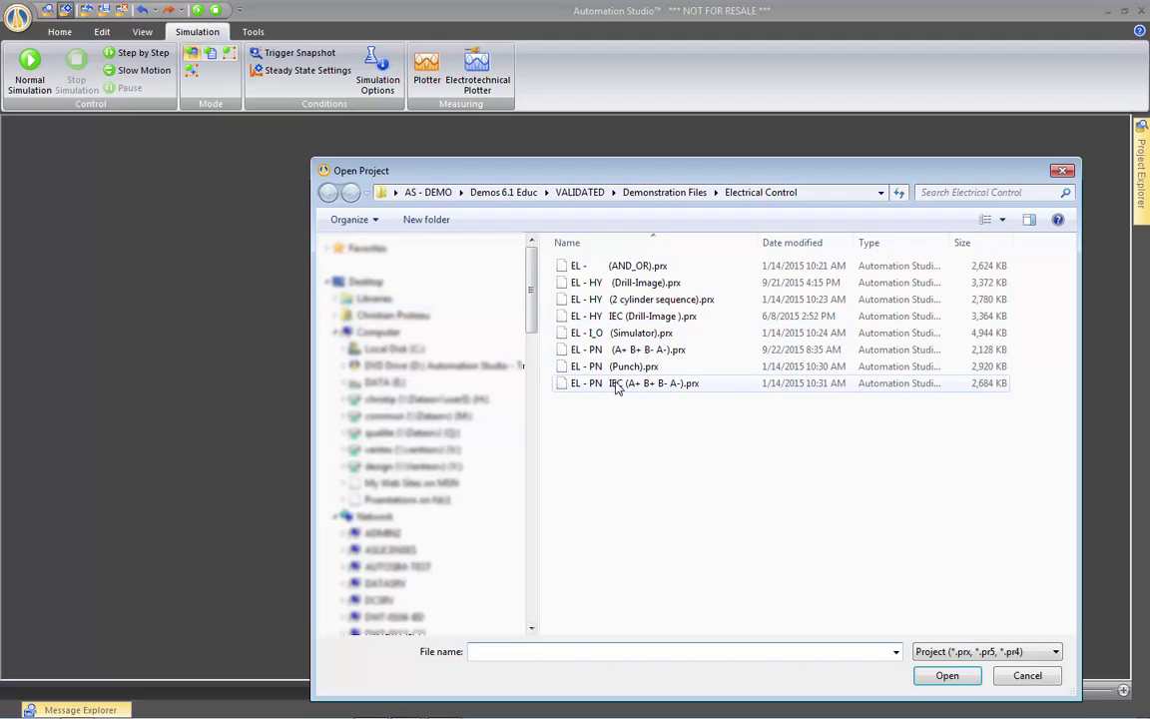
double_click(617, 388)
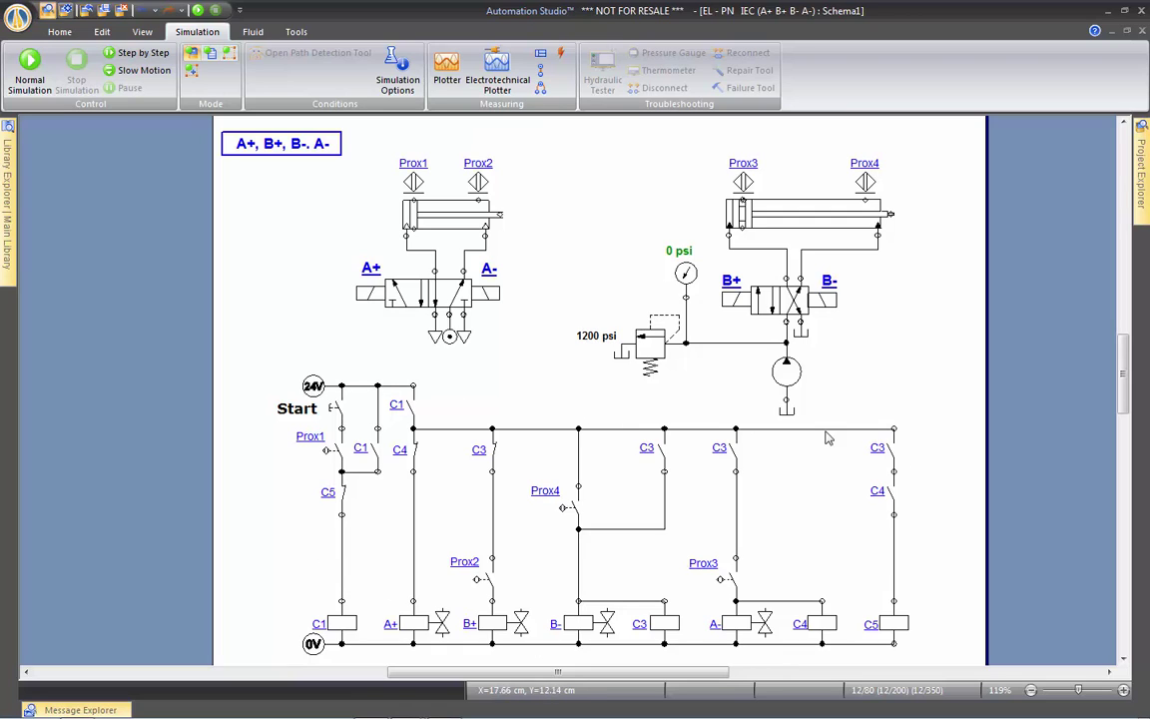
Step: Run the IEC sample's cylinder sequence with Start, then stop the simulation
left_click(198, 10)
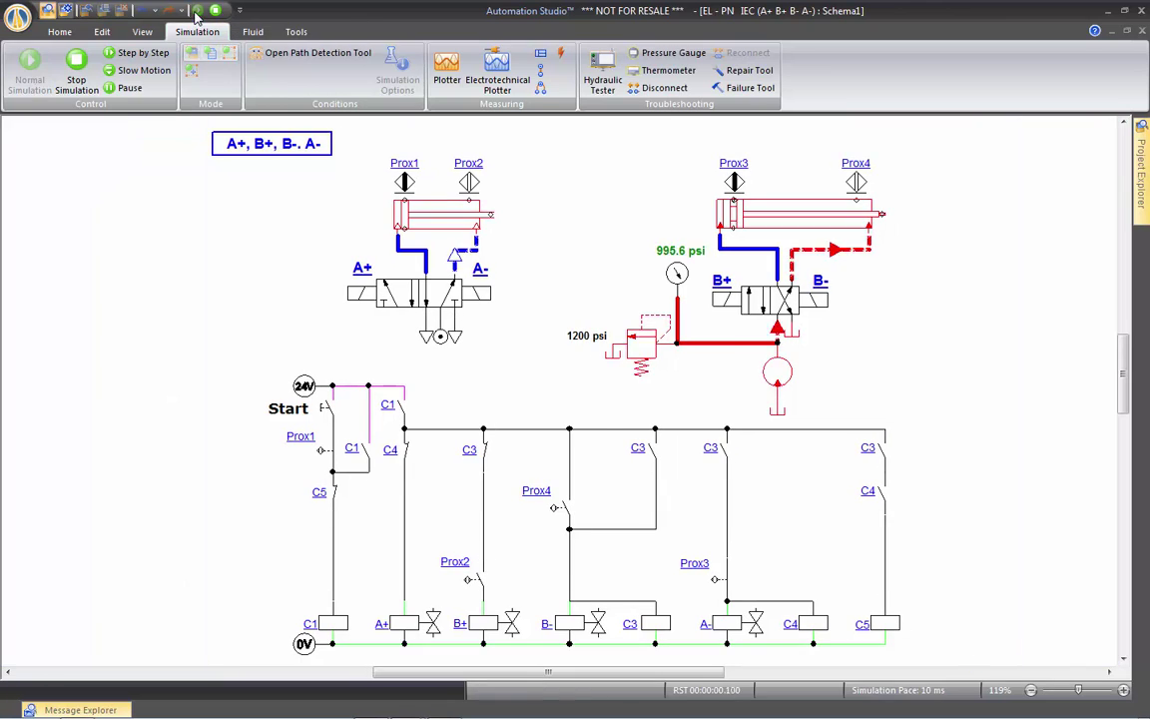
left_click(331, 416)
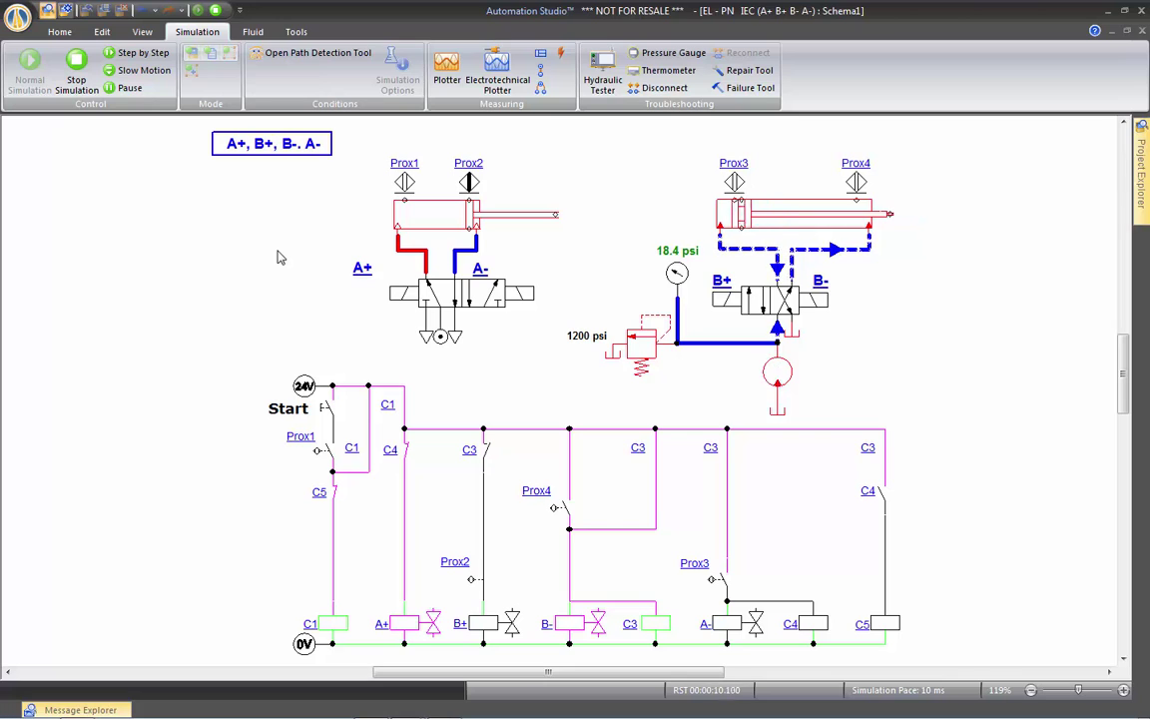
left_click(214, 10)
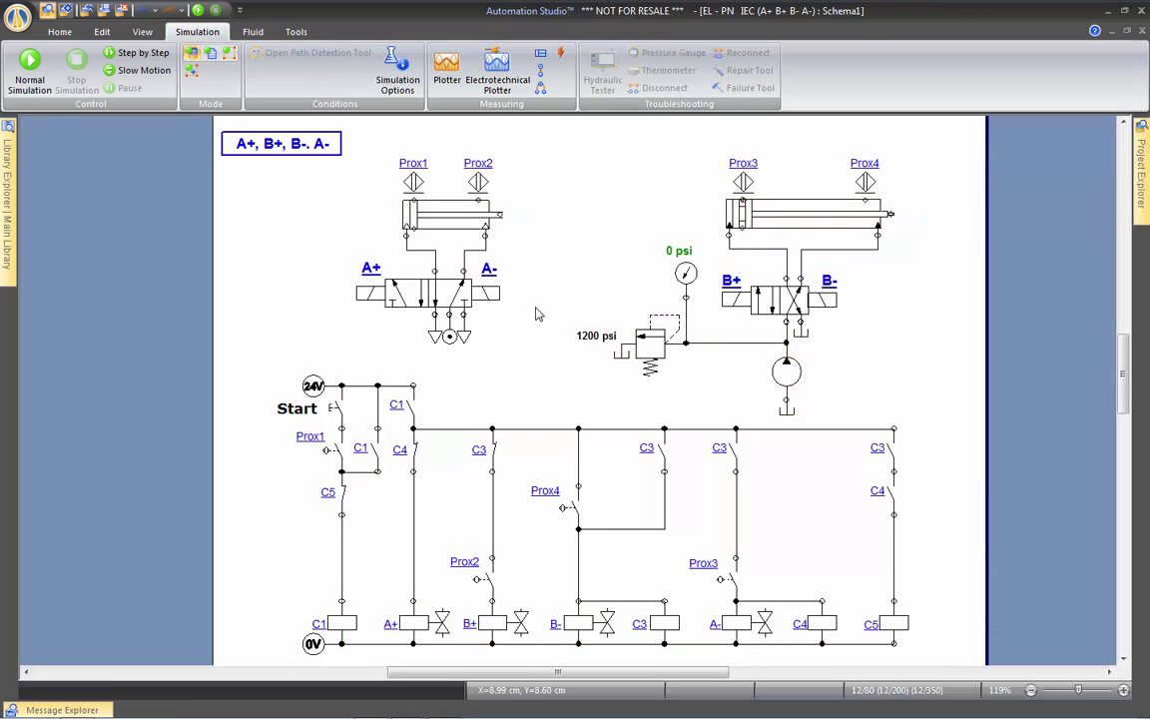